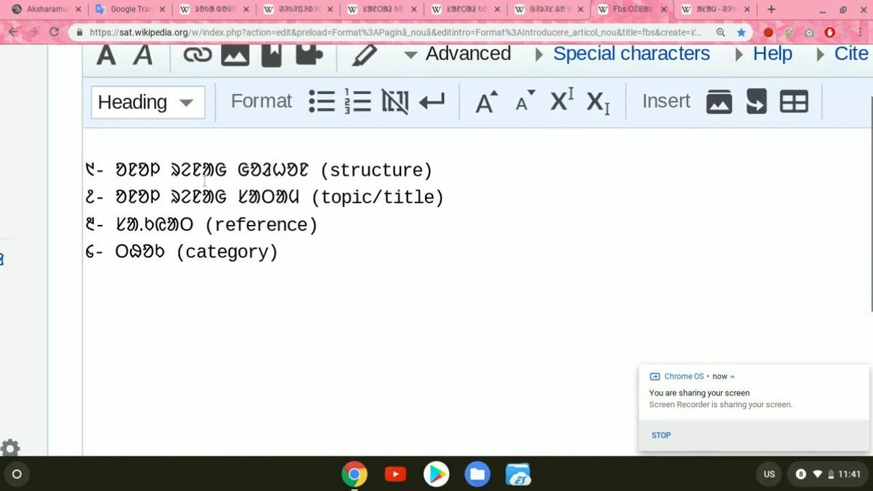
Step: Highlight the structure line and the topic/title line of the article outline in the edit box
{"action": "left_click", "coordinate": [85, 164]}
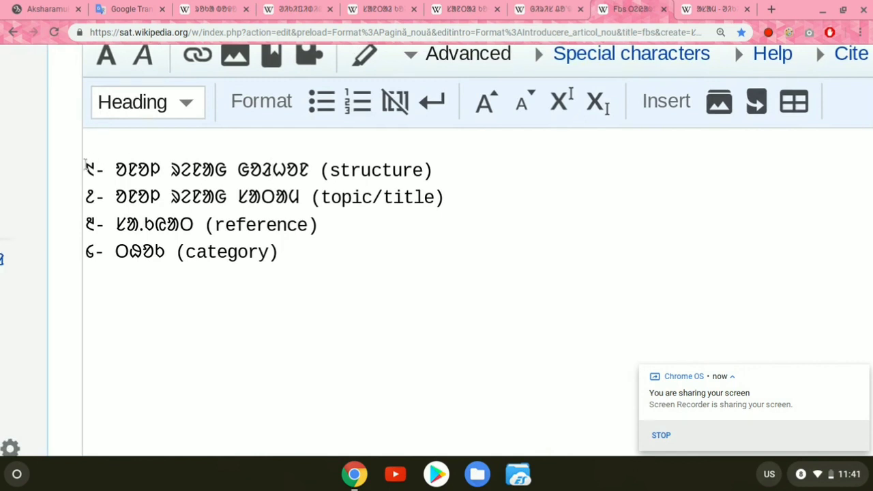
{"action": "left_click_drag", "start_coordinate": [86, 170], "coordinate": [430, 169]}
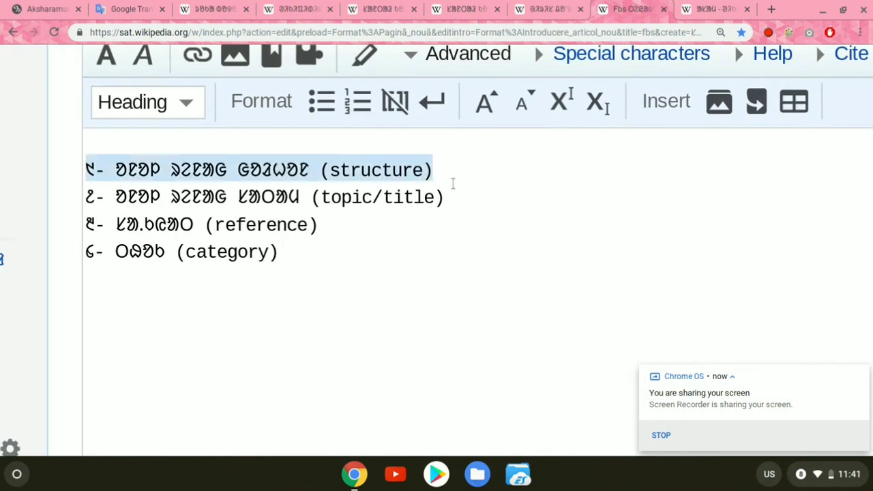
{"action": "left_click", "coordinate": [455, 199]}
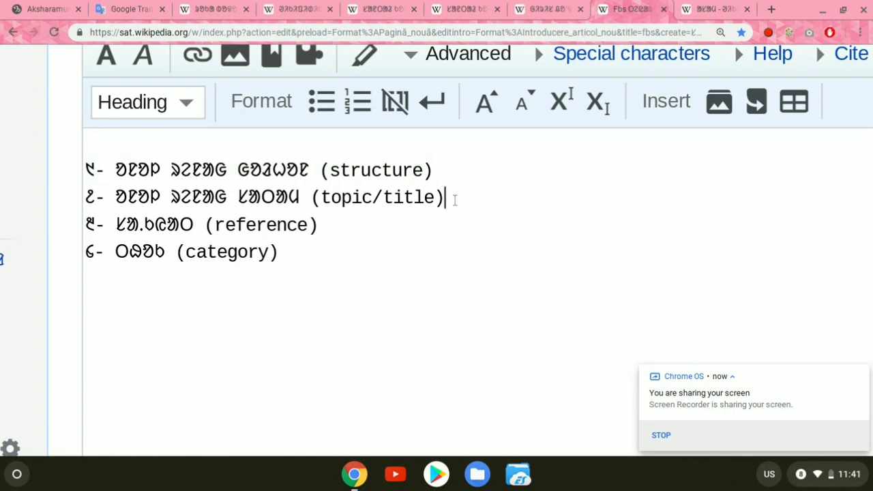
{"action": "left_click_drag", "start_coordinate": [455, 199], "coordinate": [66, 200]}
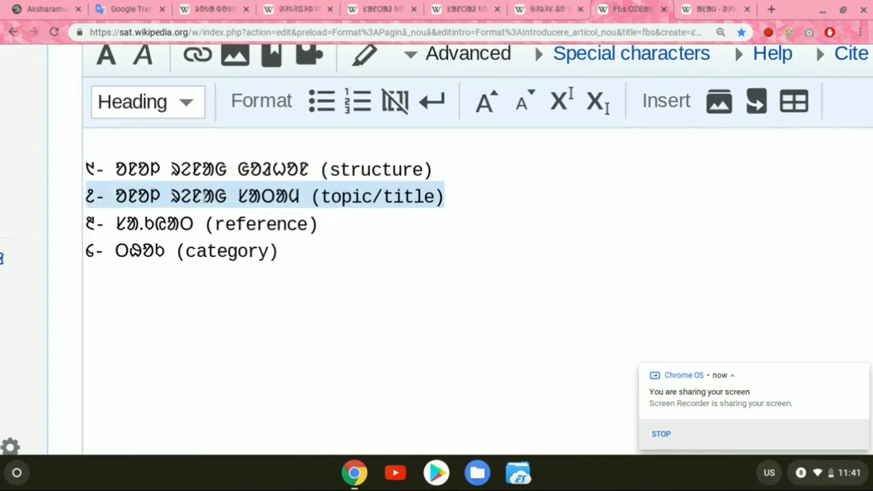
{"action": "left_click", "coordinate": [276, 197]}
{"action": "left_click", "coordinate": [309, 197]}
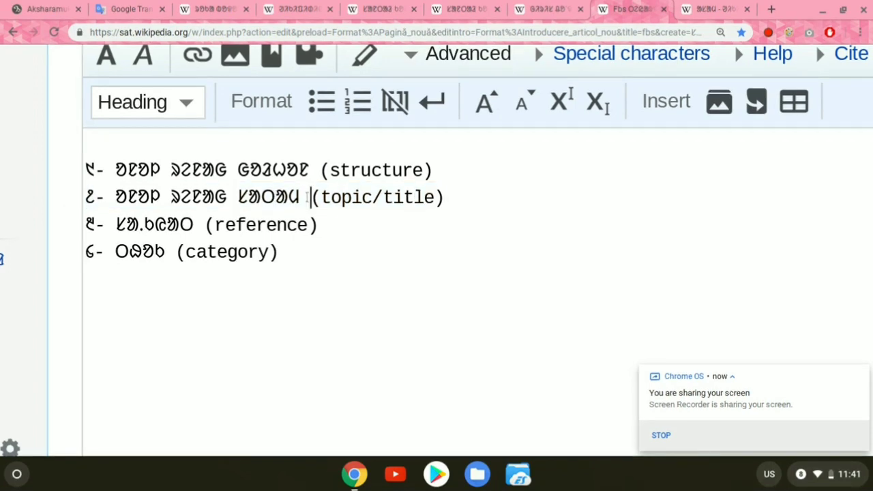
Step: Open the Assam article as an example and highlight its page title
{"action": "left_click", "coordinate": [703, 9]}
{"action": "scroll", "coordinate": [274, 237], "scroll_direction": "down", "scroll_amount": 3}
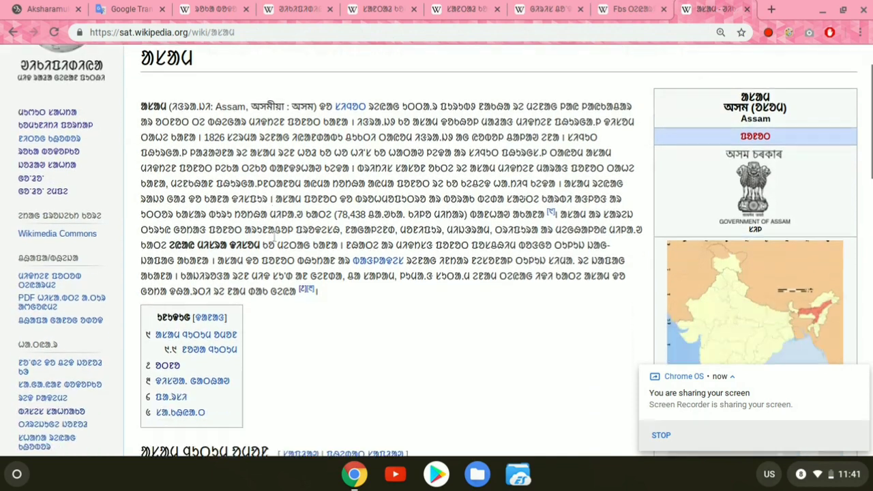
{"action": "scroll", "coordinate": [274, 237], "scroll_direction": "up", "scroll_amount": 3}
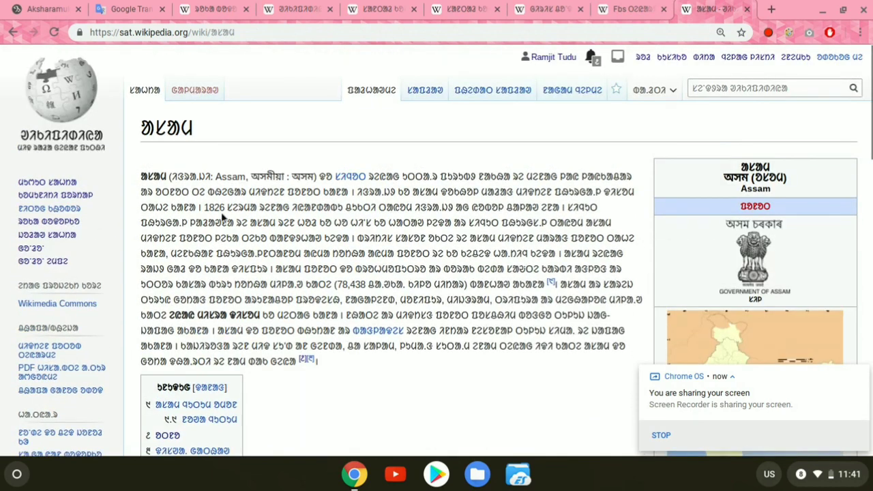
{"action": "left_click_drag", "start_coordinate": [139, 128], "coordinate": [225, 134]}
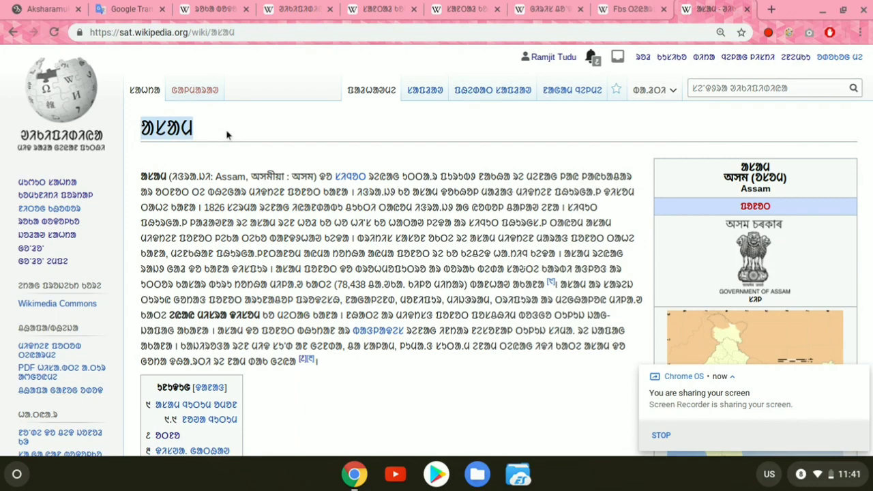
{"action": "left_click", "coordinate": [240, 211]}
{"action": "scroll", "coordinate": [240, 212], "scroll_direction": "down", "scroll_amount": 1}
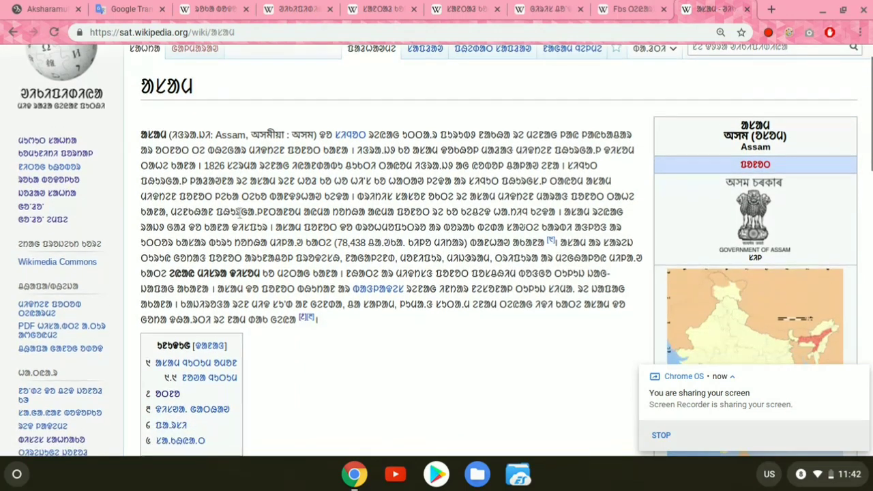
{"action": "scroll", "coordinate": [241, 212], "scroll_direction": "up", "scroll_amount": 1}
{"action": "scroll", "coordinate": [241, 212], "scroll_direction": "down", "scroll_amount": 3}
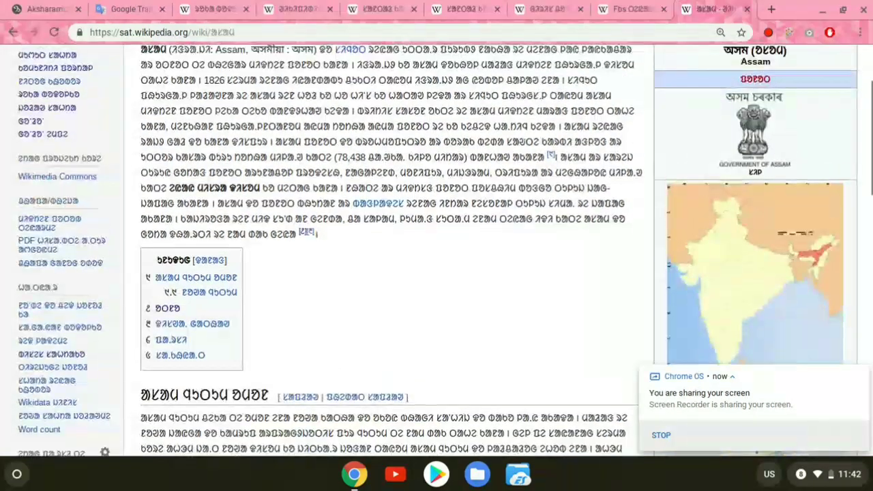
{"action": "scroll", "coordinate": [179, 157], "scroll_direction": "up", "scroll_amount": 4}
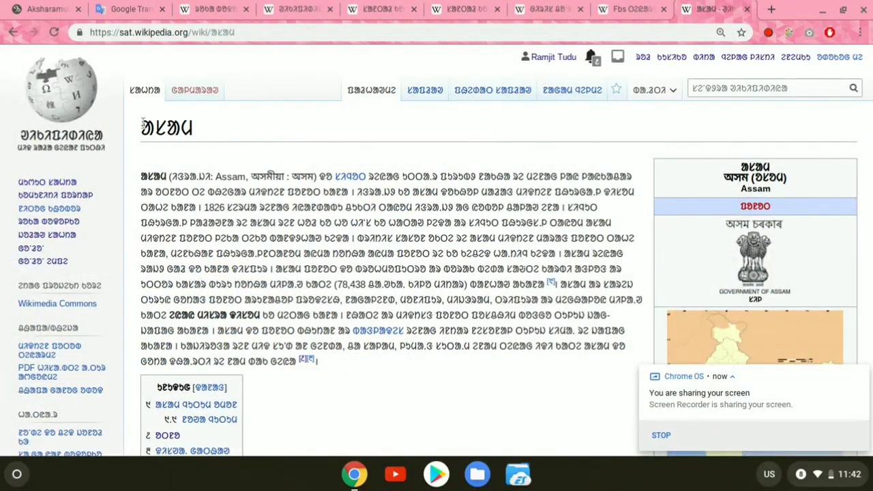
{"action": "left_click_drag", "start_coordinate": [144, 125], "coordinate": [215, 132]}
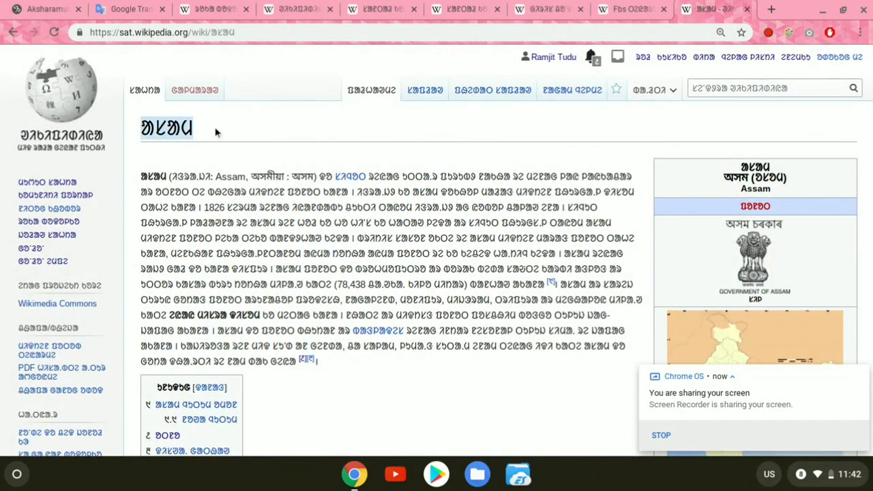
Step: Look over the Assam article's first sections and highlight its whole introductory paragraph
{"action": "scroll", "coordinate": [149, 169], "scroll_direction": "down", "scroll_amount": 2}
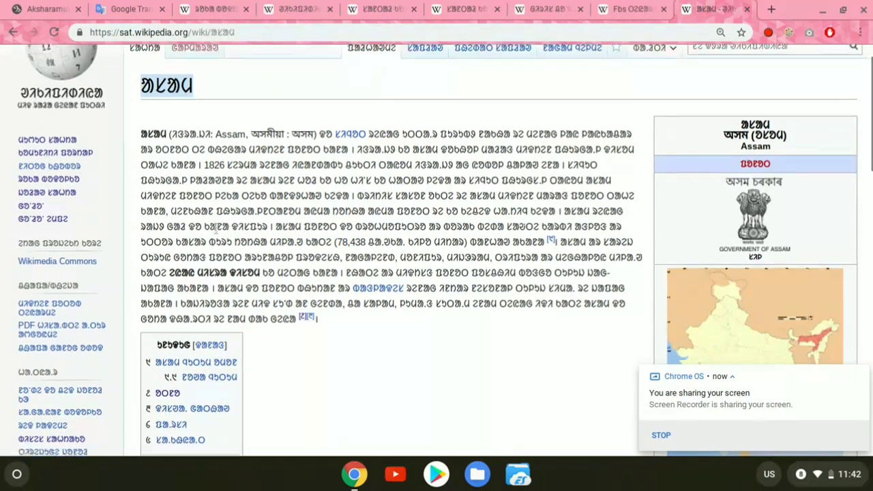
{"action": "scroll", "coordinate": [197, 285], "scroll_direction": "down", "scroll_amount": 4}
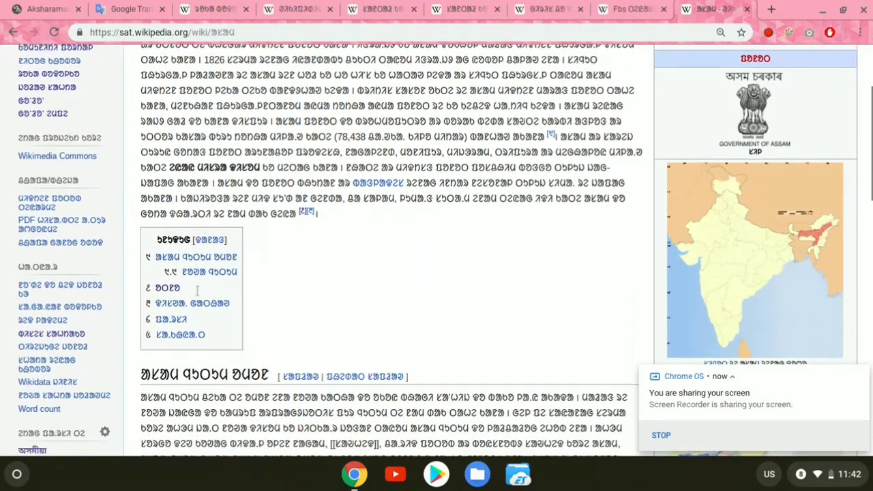
{"action": "scroll", "coordinate": [262, 339], "scroll_direction": "down", "scroll_amount": 5}
{"action": "scroll", "coordinate": [263, 337], "scroll_direction": "down", "scroll_amount": 3}
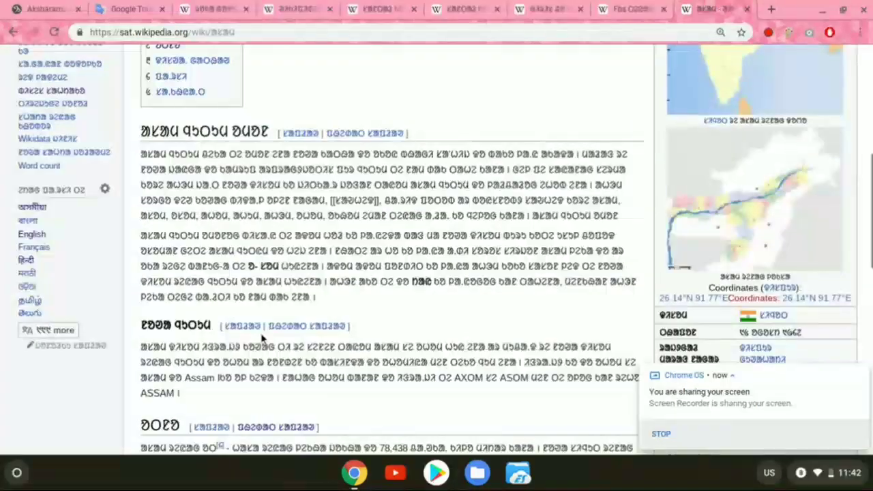
{"action": "scroll", "coordinate": [263, 338], "scroll_direction": "up", "scroll_amount": 10}
{"action": "left_click", "coordinate": [181, 195]}
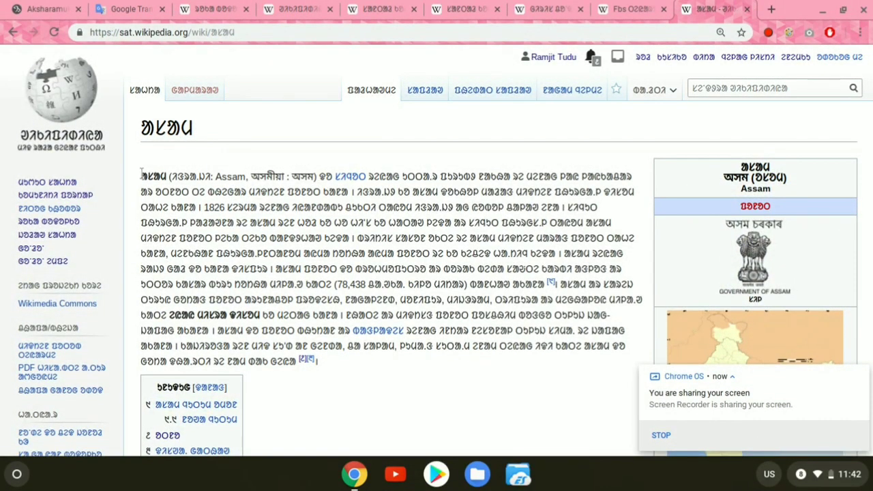
{"action": "left_click_drag", "start_coordinate": [142, 172], "coordinate": [304, 360]}
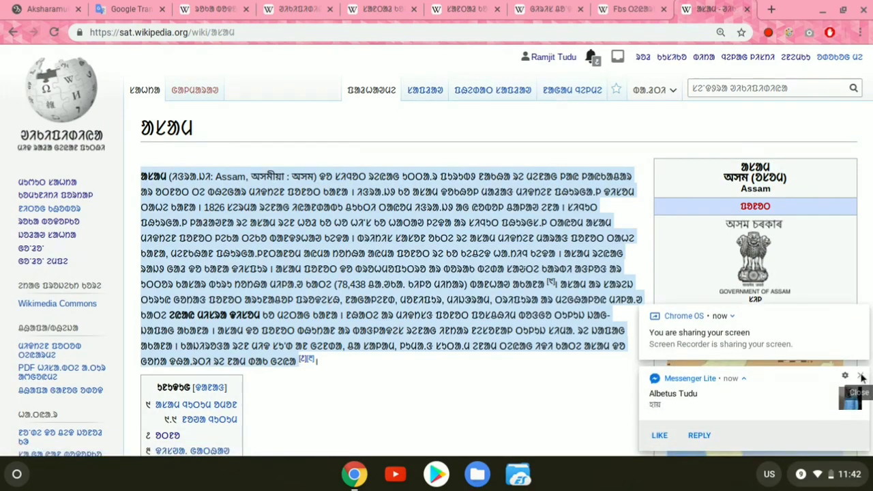
Step: Examine the numbered contents box beneath the Assam article's introduction
{"action": "scroll", "coordinate": [649, 340], "scroll_direction": "down", "scroll_amount": 1}
{"action": "scroll", "coordinate": [649, 340], "scroll_direction": "down", "scroll_amount": 3}
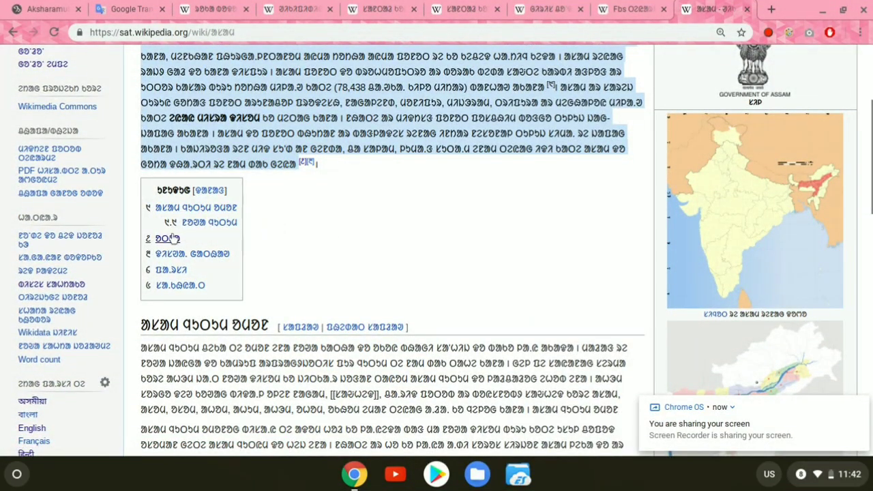
{"action": "scroll", "coordinate": [289, 246], "scroll_direction": "down", "scroll_amount": 1}
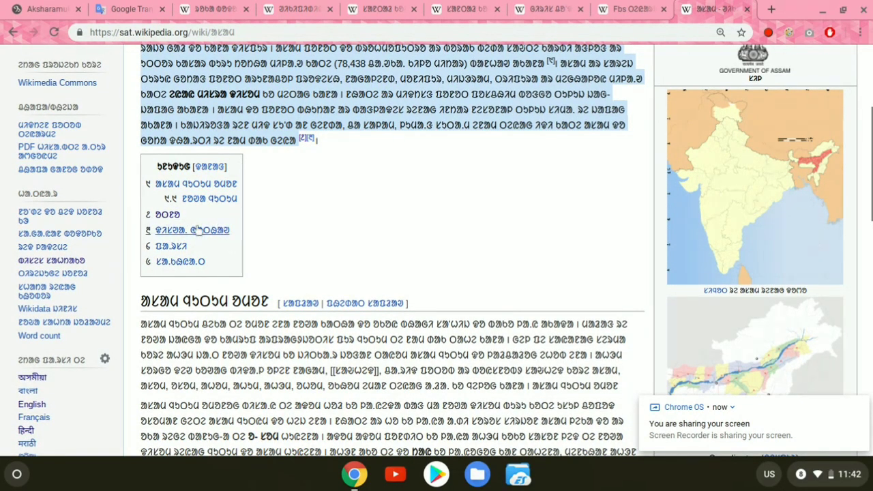
{"action": "scroll", "coordinate": [253, 238], "scroll_direction": "down", "scroll_amount": 1}
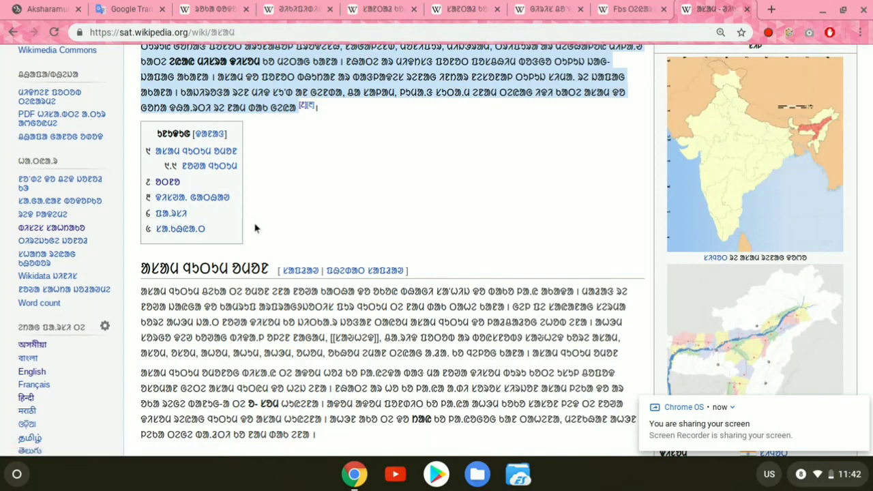
{"action": "scroll", "coordinate": [437, 246], "scroll_direction": "up", "scroll_amount": 1}
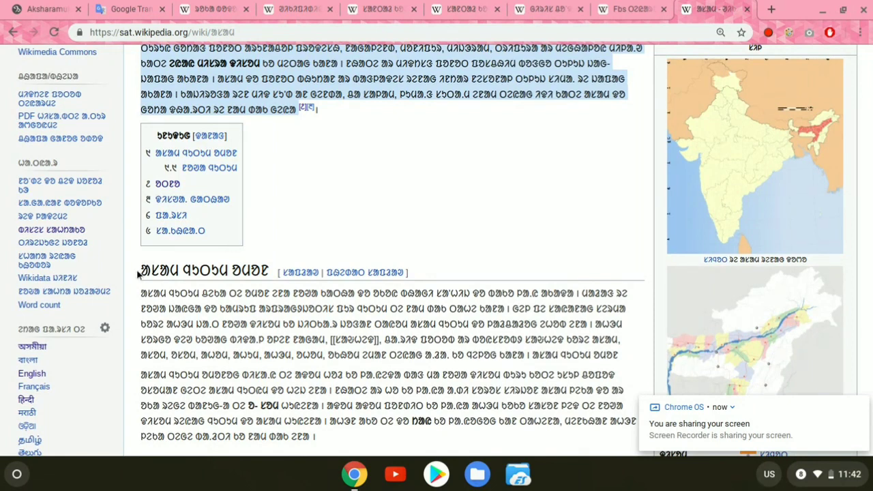
Step: Highlight the first section heading below the contents box and the heading of the section numbered 2 in the contents
{"action": "left_click_drag", "start_coordinate": [140, 271], "coordinate": [279, 271]}
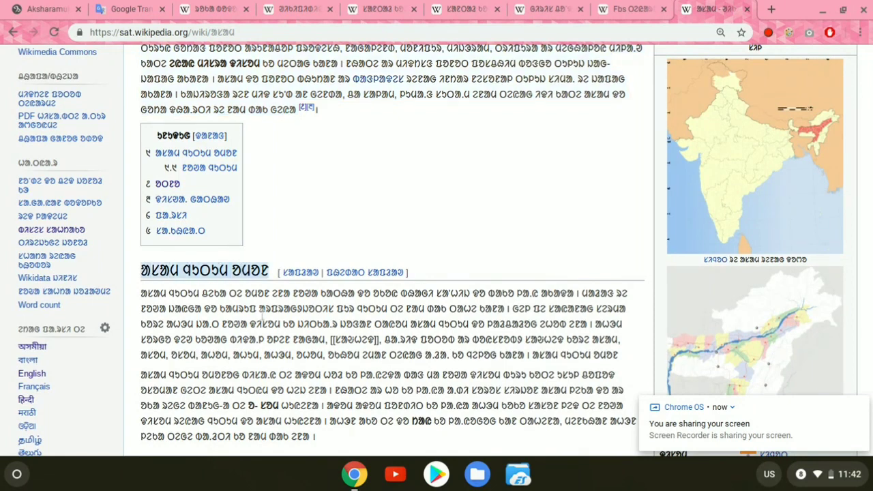
{"action": "scroll", "coordinate": [263, 318], "scroll_direction": "down", "scroll_amount": 2}
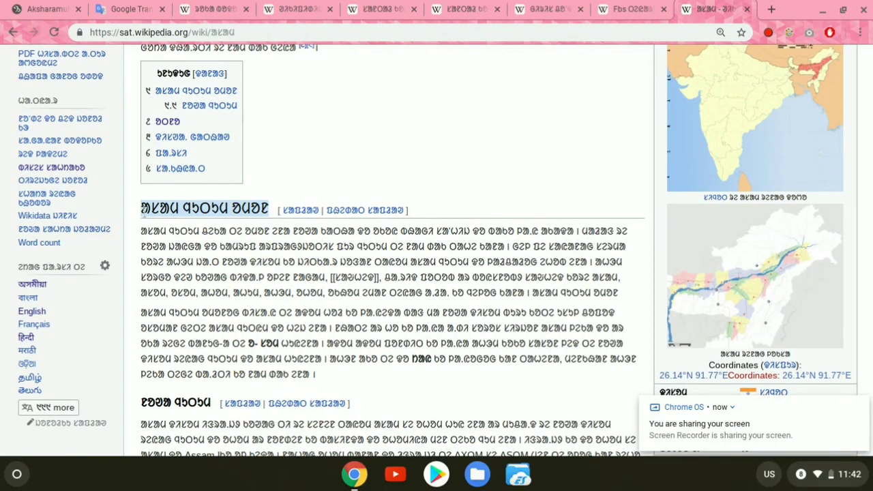
{"action": "scroll", "coordinate": [226, 292], "scroll_direction": "up", "scroll_amount": 10}
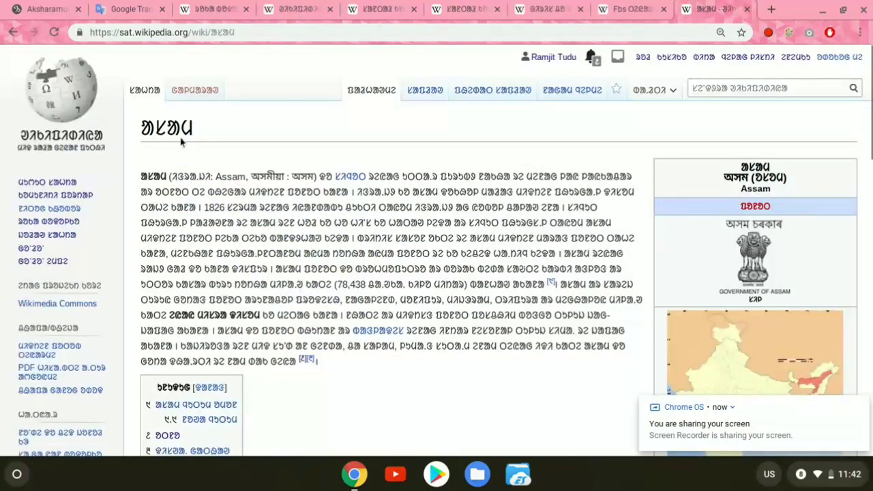
{"action": "scroll", "coordinate": [214, 315], "scroll_direction": "down", "scroll_amount": 12}
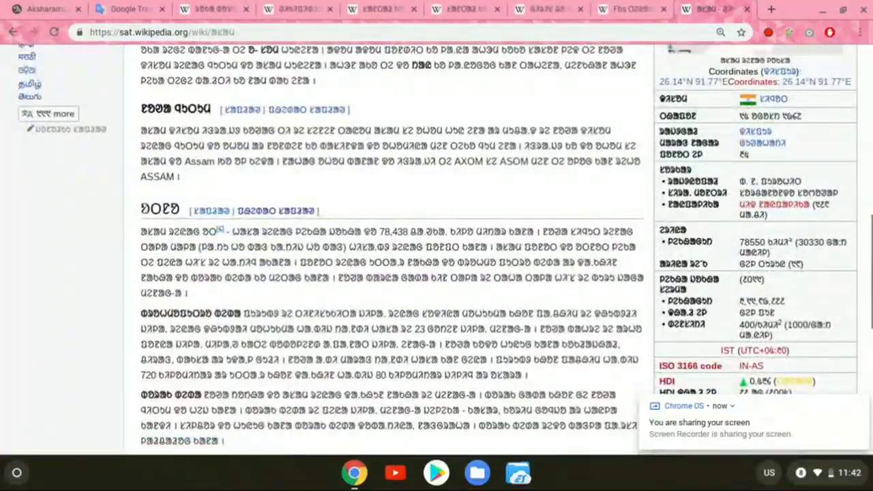
{"action": "left_click_drag", "start_coordinate": [141, 210], "coordinate": [179, 209]}
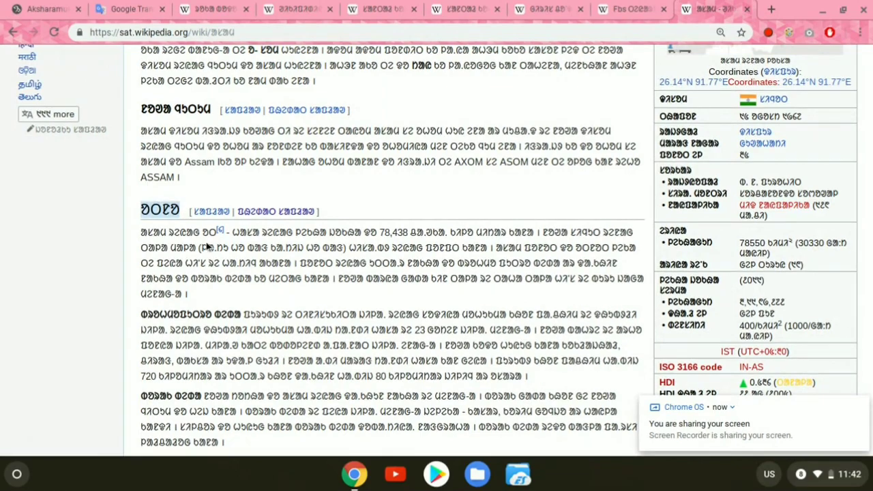
Step: Compare the Assam article's contents list with the sections further down, including the population and language sections
{"action": "scroll", "coordinate": [220, 294], "scroll_direction": "up", "scroll_amount": 3}
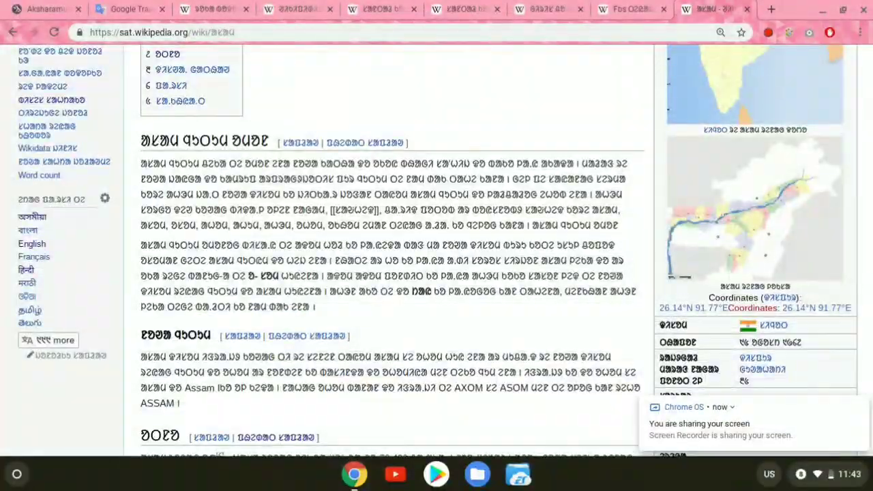
{"action": "scroll", "coordinate": [224, 278], "scroll_direction": "up", "scroll_amount": 3}
{"action": "scroll", "coordinate": [223, 278], "scroll_direction": "down", "scroll_amount": 1}
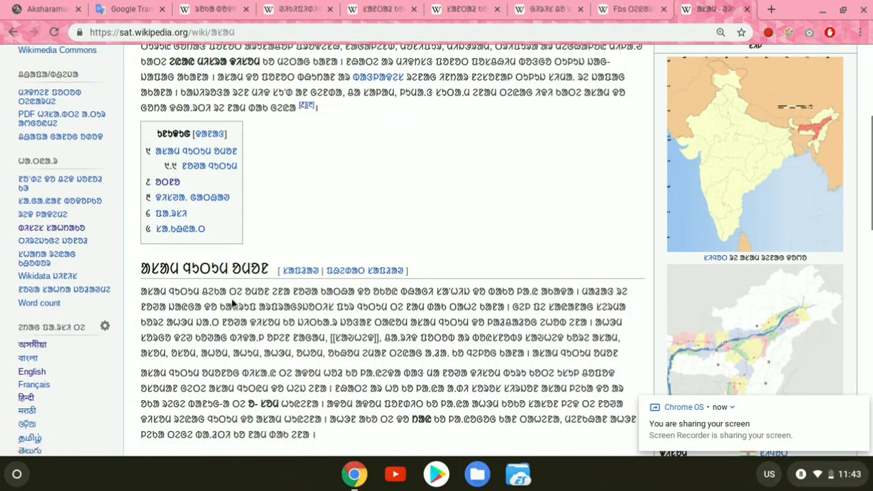
{"action": "scroll", "coordinate": [232, 302], "scroll_direction": "down", "scroll_amount": 10}
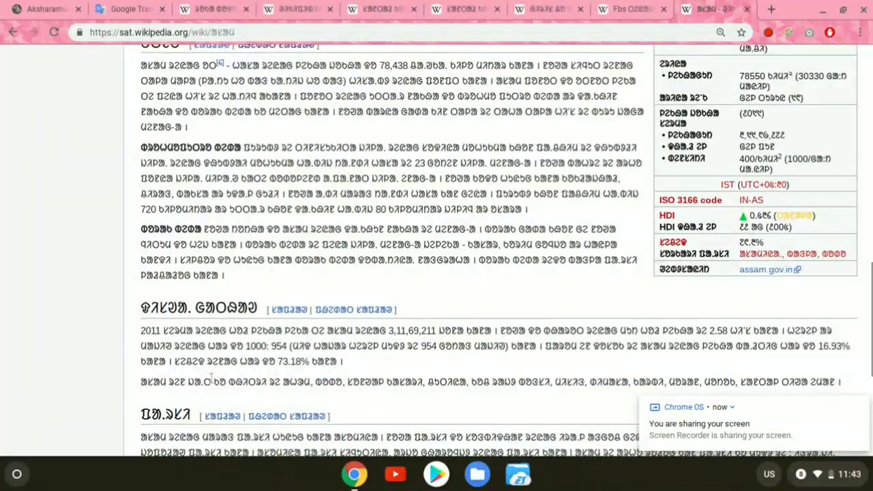
{"action": "scroll", "coordinate": [211, 380], "scroll_direction": "up", "scroll_amount": 10}
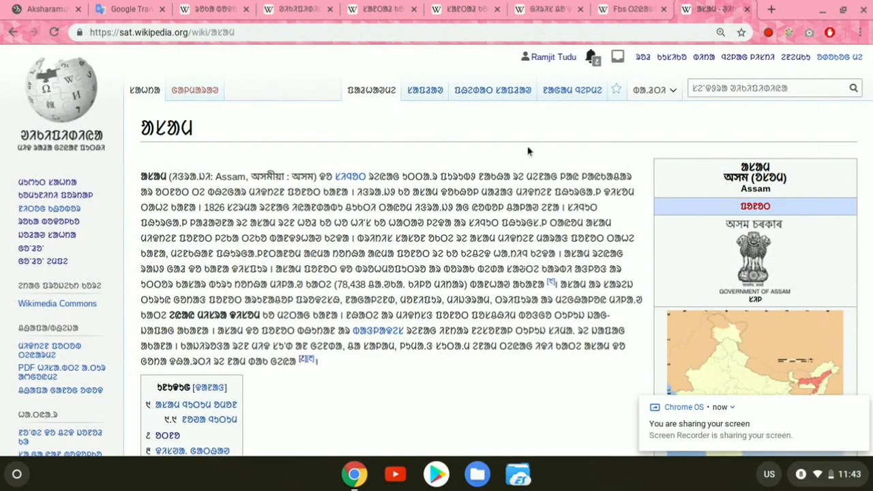
Step: Switch to the Girish Chandra Murmu article, highlight its introductory paragraph and view the contents list below
{"action": "left_click", "coordinate": [533, 6]}
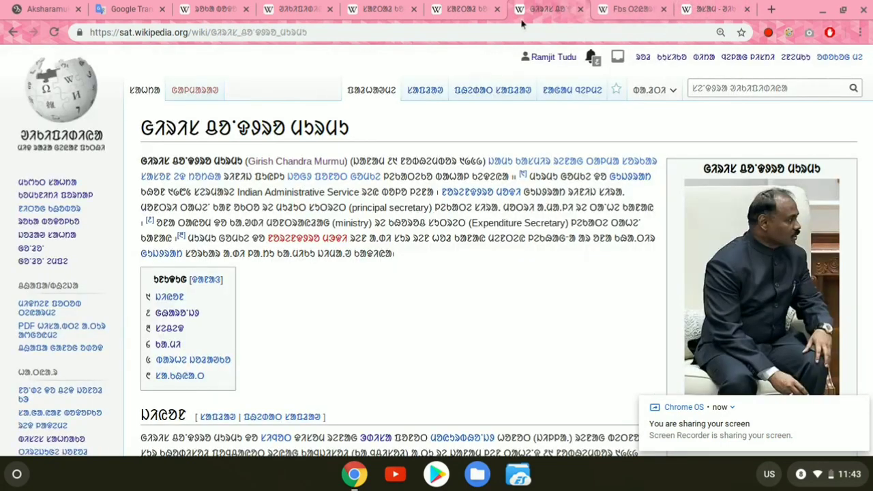
{"action": "scroll", "coordinate": [444, 302], "scroll_direction": "down", "scroll_amount": 1}
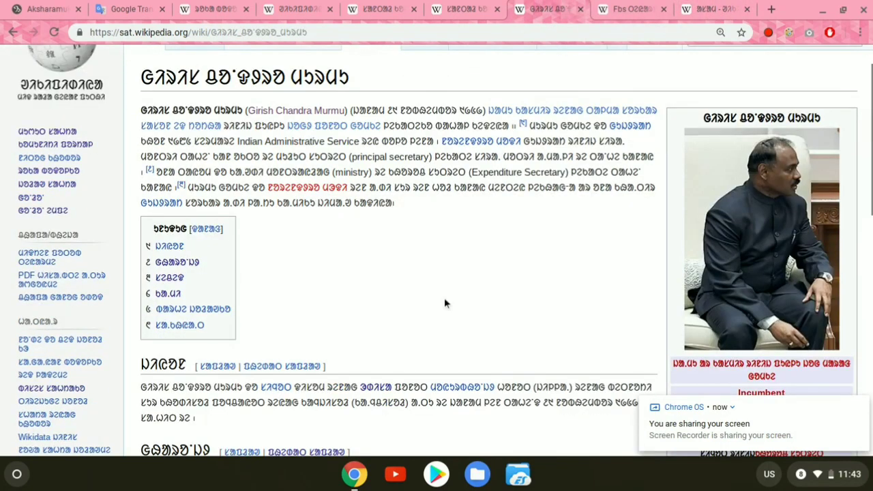
{"action": "scroll", "coordinate": [444, 302], "scroll_direction": "up", "scroll_amount": 1}
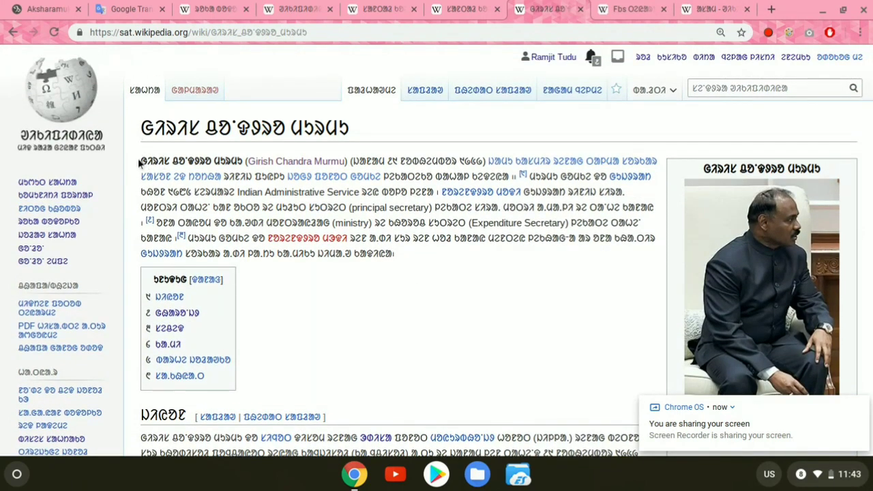
{"action": "left_click_drag", "start_coordinate": [139, 162], "coordinate": [399, 254]}
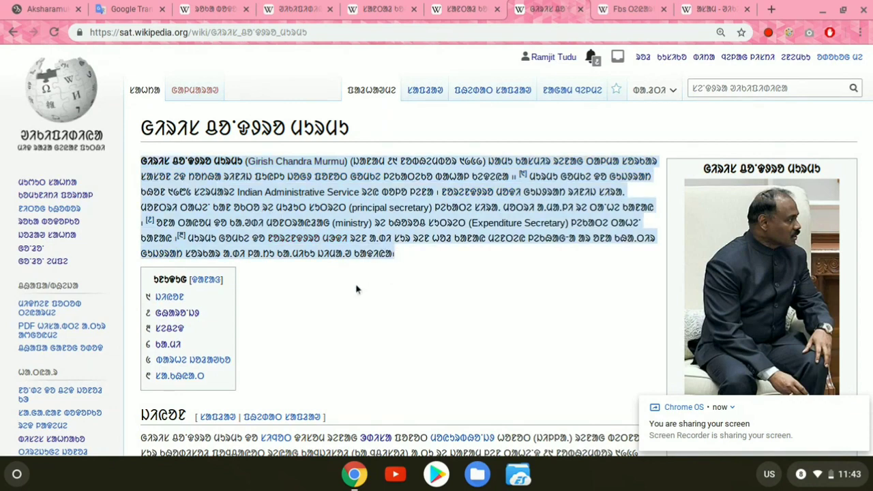
{"action": "scroll", "coordinate": [357, 288], "scroll_direction": "down", "scroll_amount": 3}
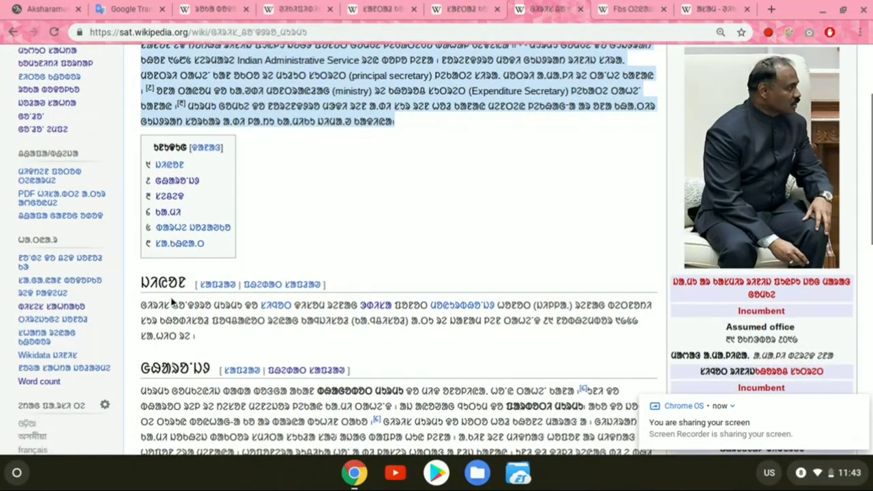
Step: Compare the Girish Chandra Murmu article's sections with its contents list, highlighting the headings of sections 2 and 4
{"action": "scroll", "coordinate": [172, 302], "scroll_direction": "down", "scroll_amount": 1}
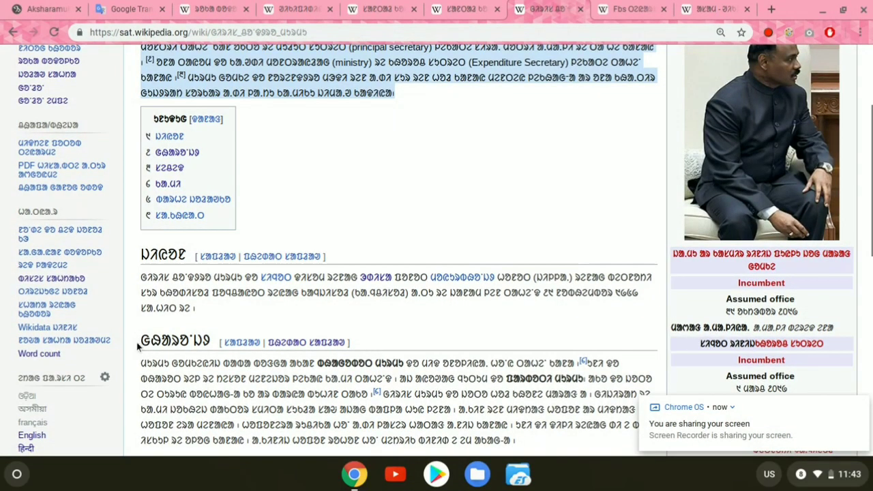
{"action": "double_click", "coordinate": [145, 341]}
{"action": "left_click_drag", "start_coordinate": [190, 341], "coordinate": [221, 348]}
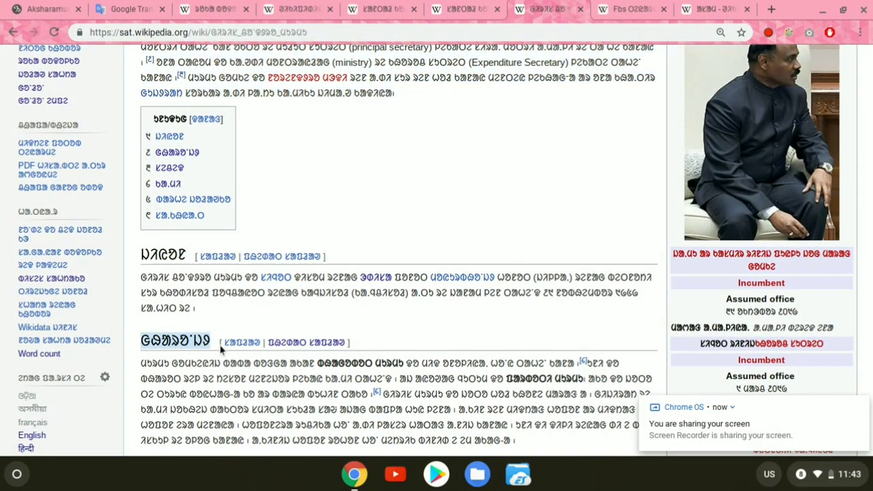
{"action": "scroll", "coordinate": [221, 349], "scroll_direction": "down", "scroll_amount": 4}
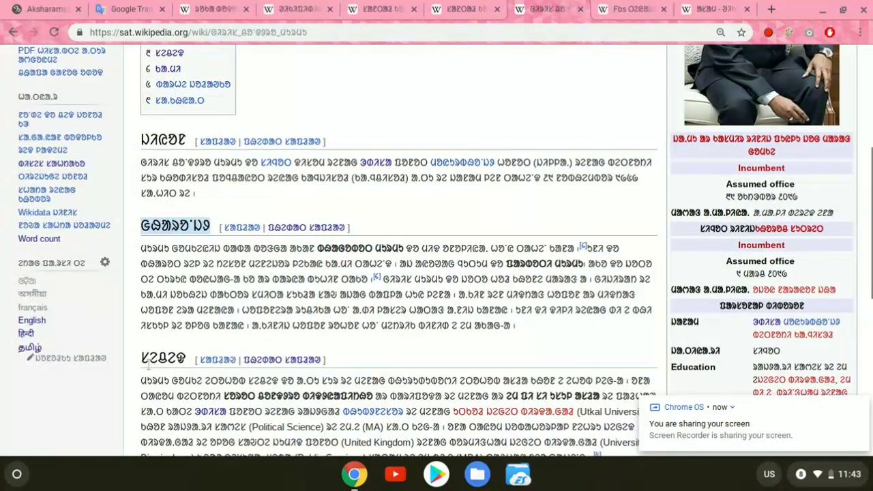
{"action": "left_click", "coordinate": [143, 361]}
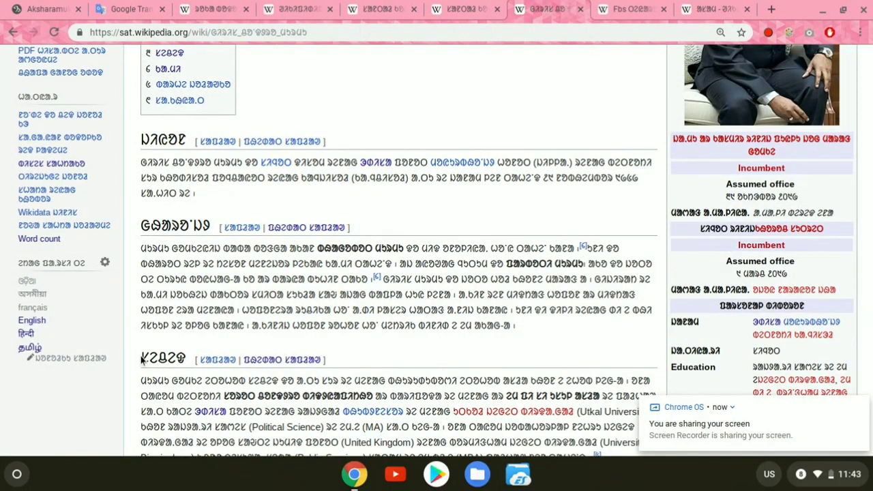
{"action": "scroll", "coordinate": [142, 361], "scroll_direction": "down", "scroll_amount": 4}
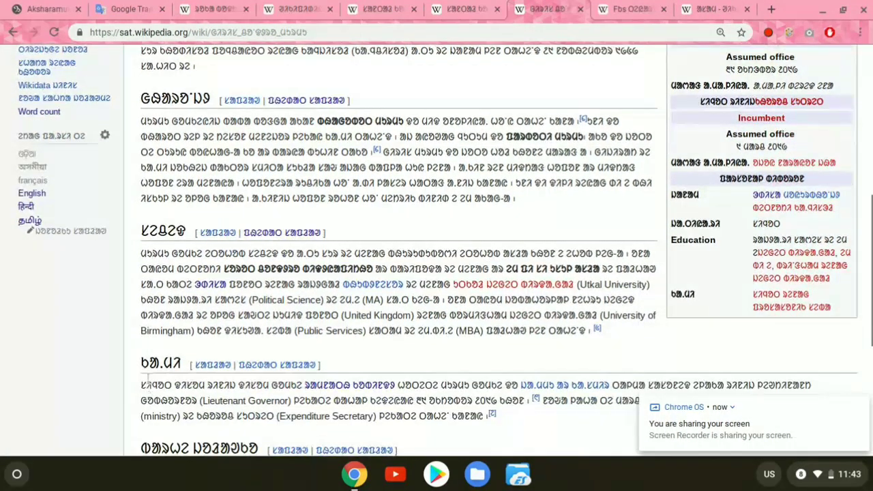
{"action": "scroll", "coordinate": [143, 363], "scroll_direction": "down", "scroll_amount": 2}
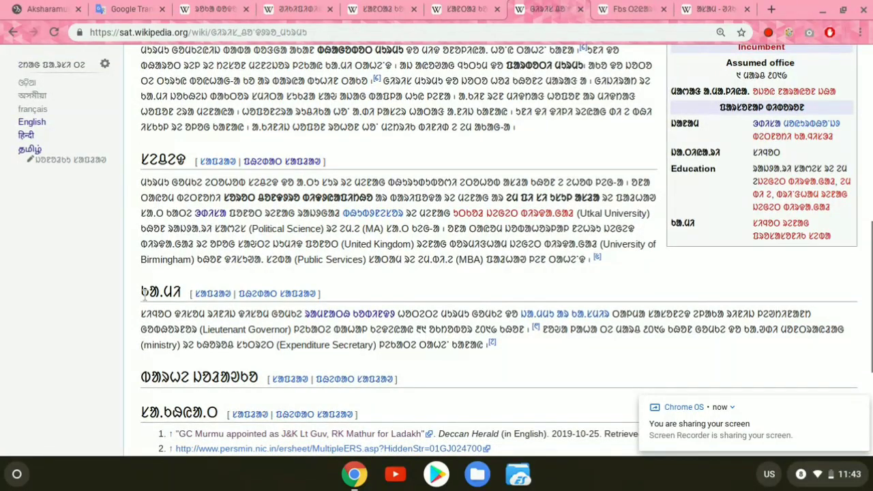
{"action": "left_click_drag", "start_coordinate": [143, 292], "coordinate": [186, 292]}
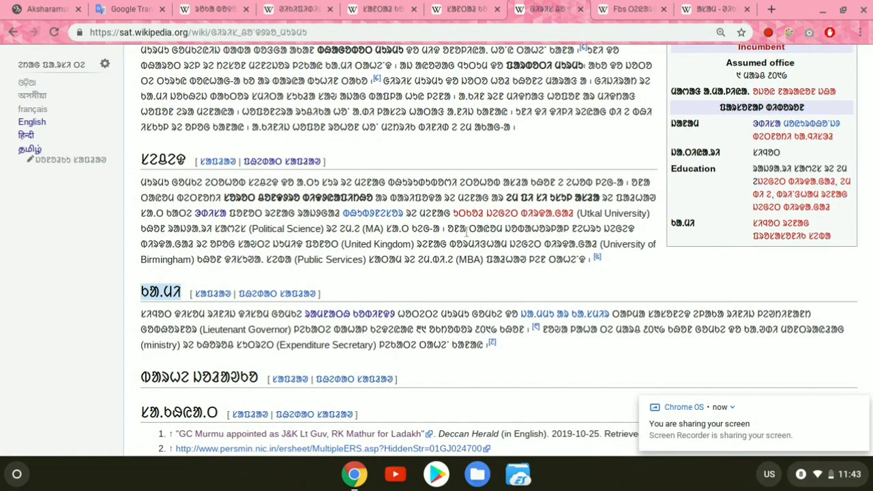
Step: Open the Girish Chandra Murmu article's wikitext source and find the section headings after the introduction
{"action": "scroll", "coordinate": [467, 232], "scroll_direction": "up", "scroll_amount": 3}
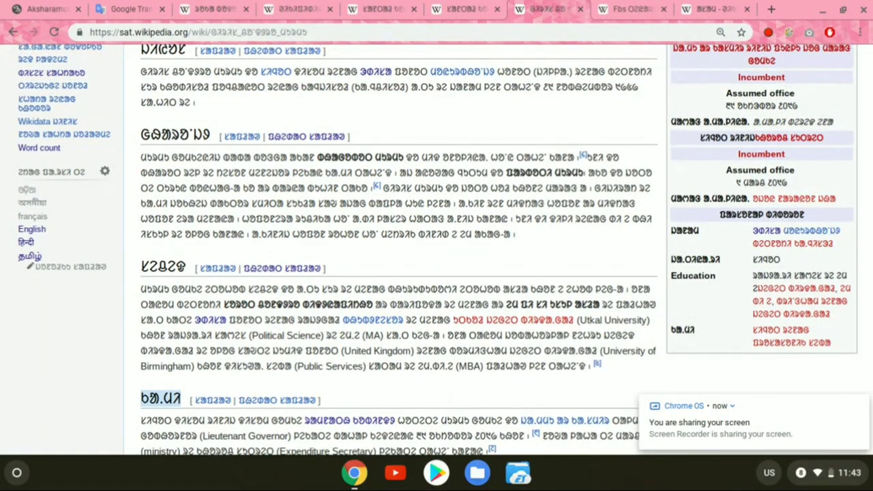
{"action": "scroll", "coordinate": [450, 228], "scroll_direction": "up", "scroll_amount": 5}
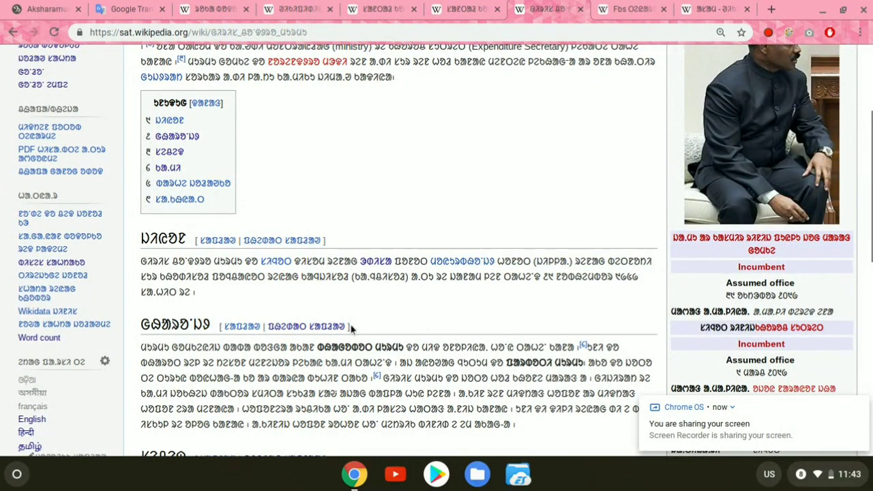
{"action": "scroll", "coordinate": [372, 334], "scroll_direction": "up", "scroll_amount": 5}
{"action": "scroll", "coordinate": [370, 335], "scroll_direction": "down", "scroll_amount": 4}
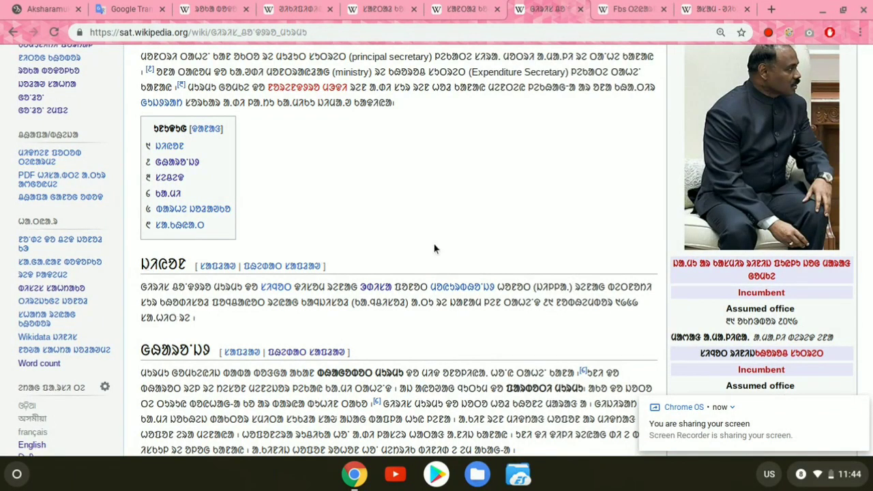
{"action": "scroll", "coordinate": [434, 249], "scroll_direction": "up", "scroll_amount": 4}
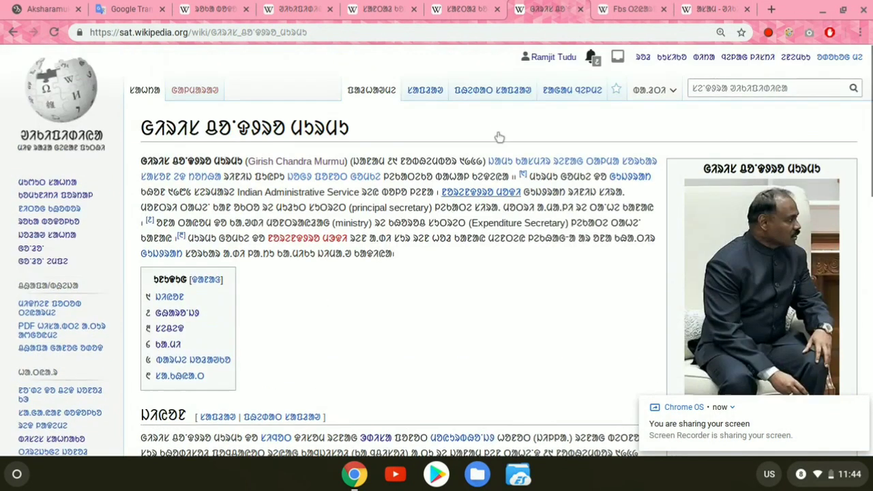
{"action": "left_click", "coordinate": [492, 94]}
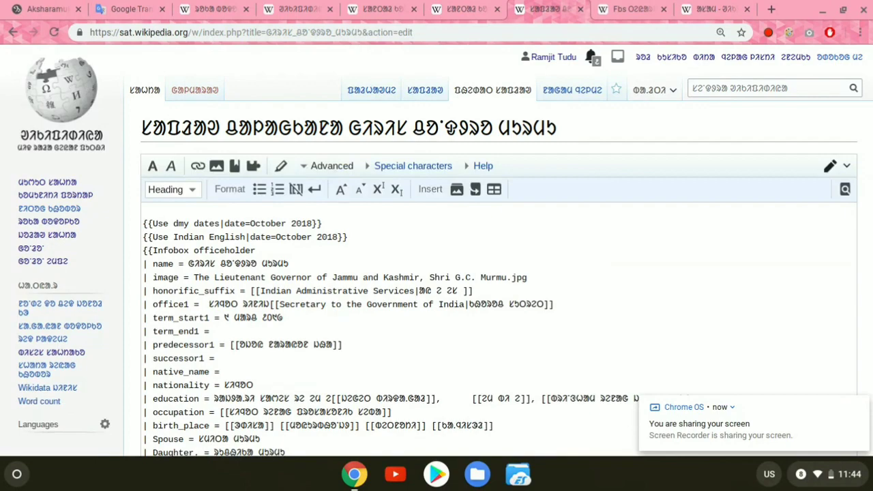
{"action": "scroll", "coordinate": [498, 327], "scroll_direction": "down", "scroll_amount": 10}
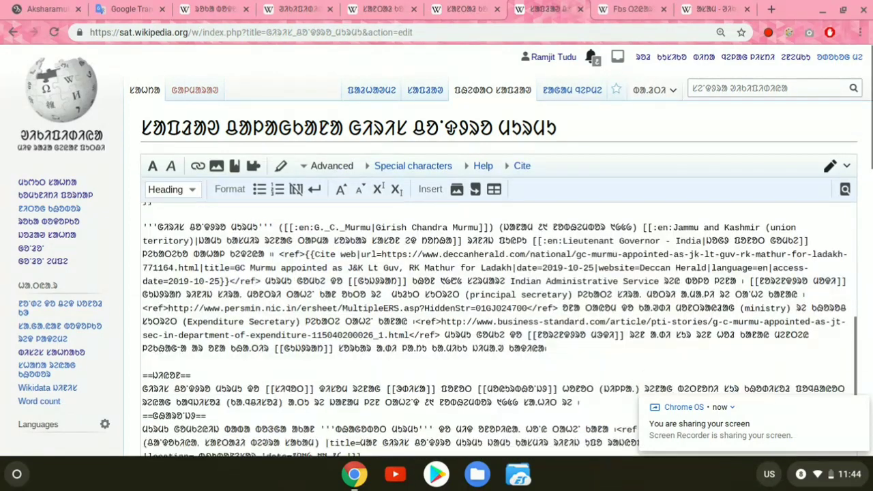
{"action": "scroll", "coordinate": [241, 297], "scroll_direction": "down", "scroll_amount": 1}
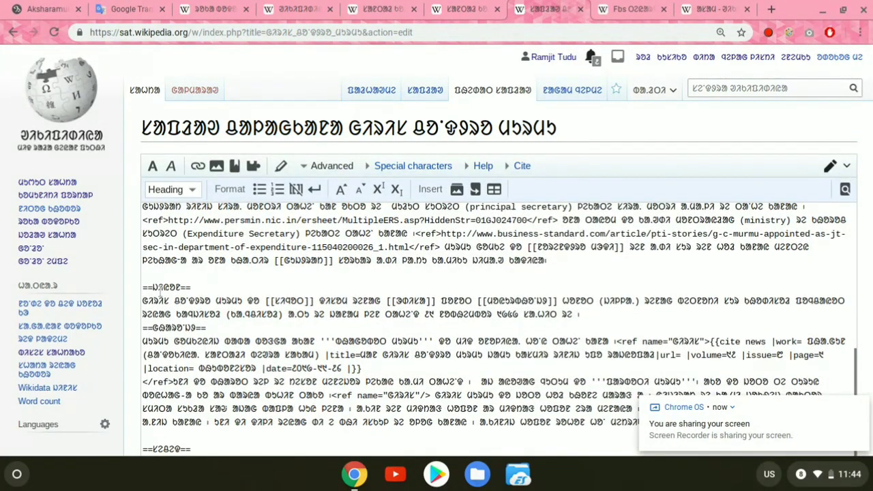
Step: Highlight the first section heading enclosed in double equals signs in the wikitext
{"action": "left_click", "coordinate": [143, 287]}
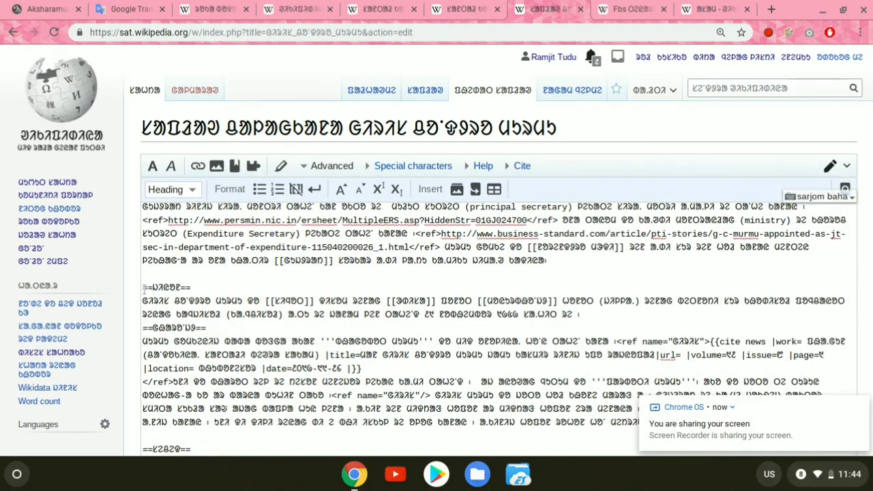
{"action": "left_click_drag", "start_coordinate": [144, 287], "coordinate": [123, 281]}
{"action": "left_click", "coordinate": [185, 287]}
{"action": "left_click", "coordinate": [201, 288]}
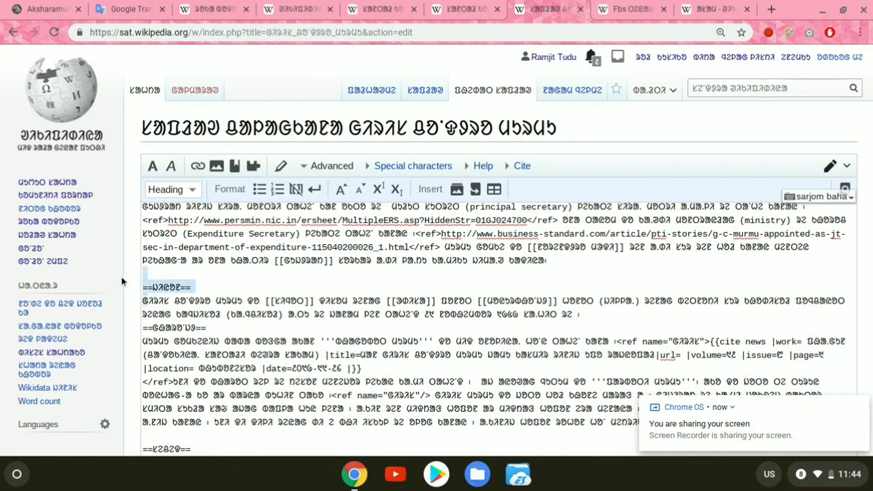
Step: Try out a Level 2 heading on the blank line above the first section heading and delete the inserted placeholder
{"action": "left_click", "coordinate": [206, 278]}
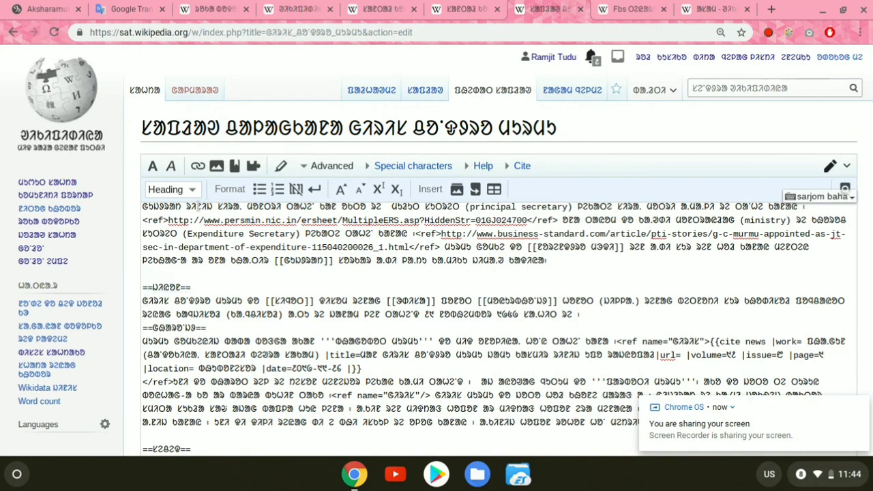
{"action": "left_click", "coordinate": [176, 193]}
{"action": "left_click", "coordinate": [177, 195]}
{"action": "left_click", "coordinate": [178, 195]}
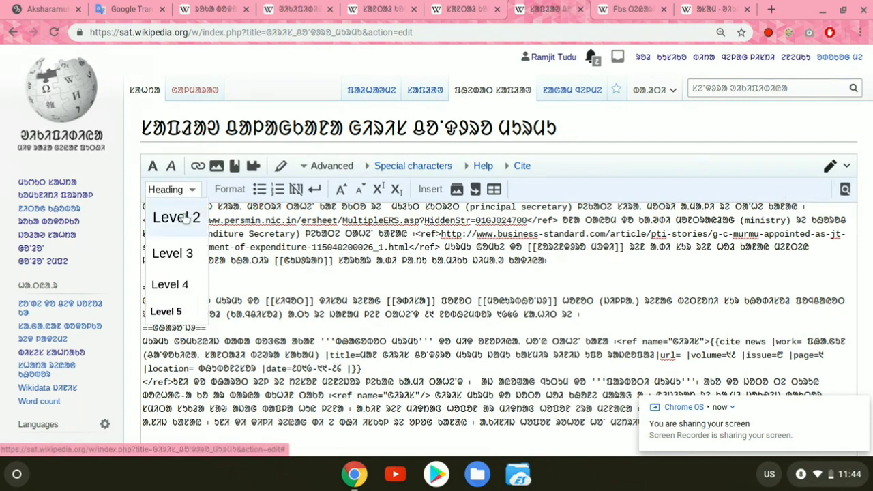
{"action": "left_click", "coordinate": [185, 215]}
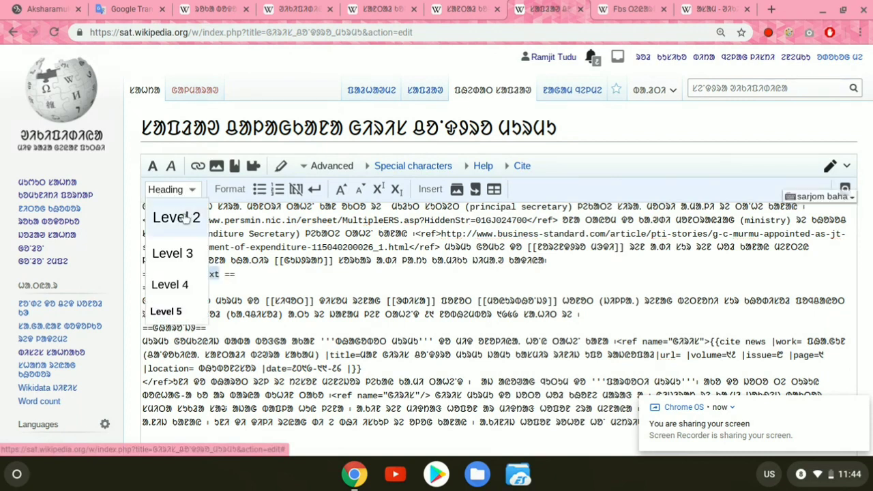
{"action": "left_click", "coordinate": [255, 275]}
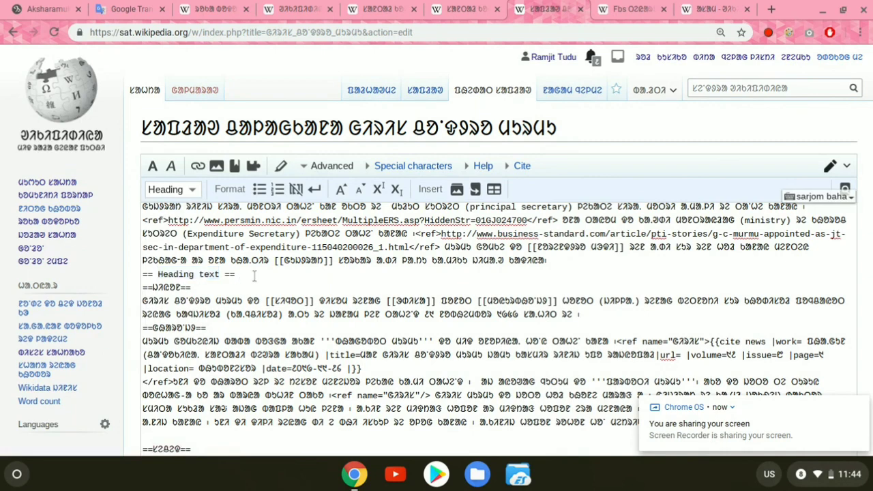
{"action": "left_click_drag", "start_coordinate": [254, 275], "coordinate": [124, 283]}
{"action": "key", "text": "BackSpace"}
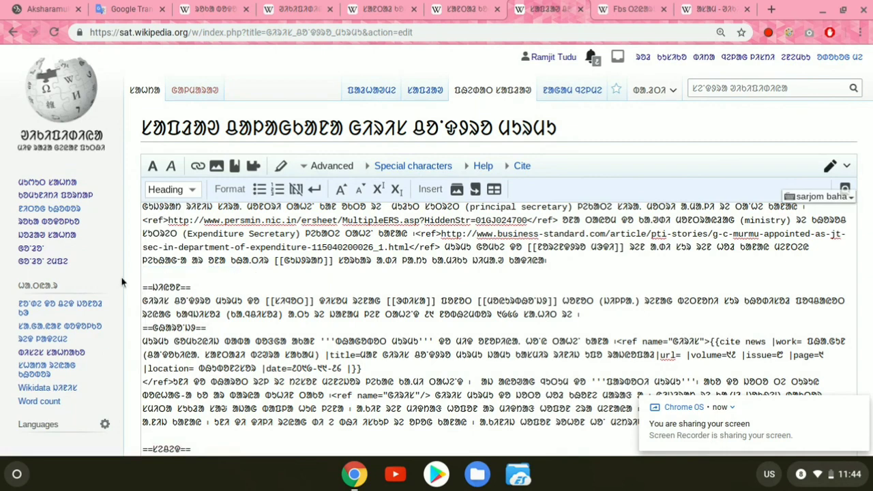
Step: Switch to the Fbs draft with the article-building outline and highlight the topic/title item in its second line
{"action": "left_click", "coordinate": [618, 8]}
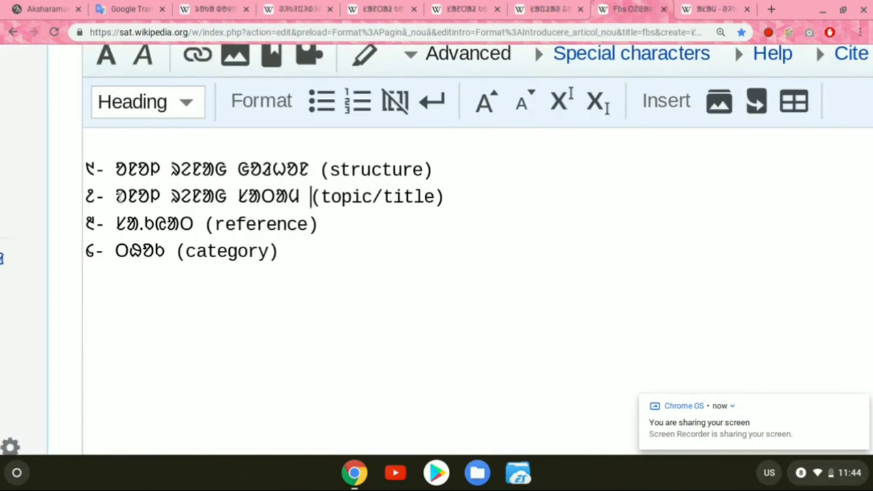
{"action": "left_click", "coordinate": [88, 197]}
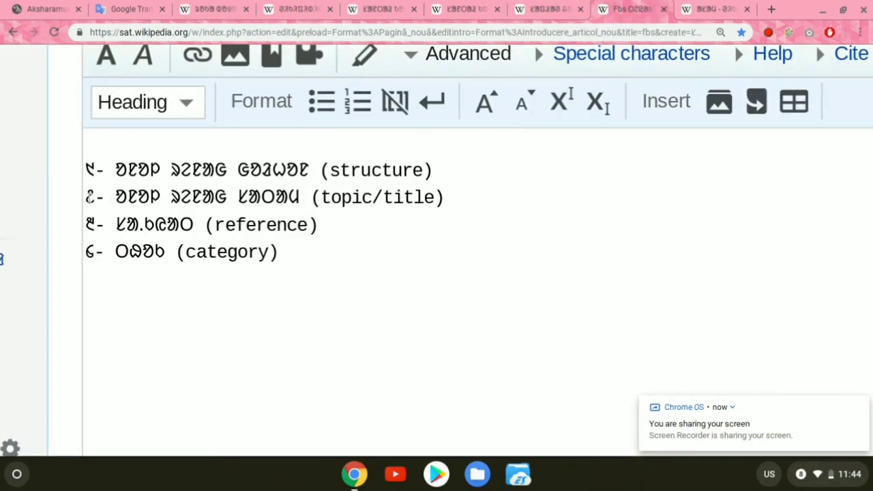
{"action": "left_click_drag", "start_coordinate": [88, 197], "coordinate": [298, 198]}
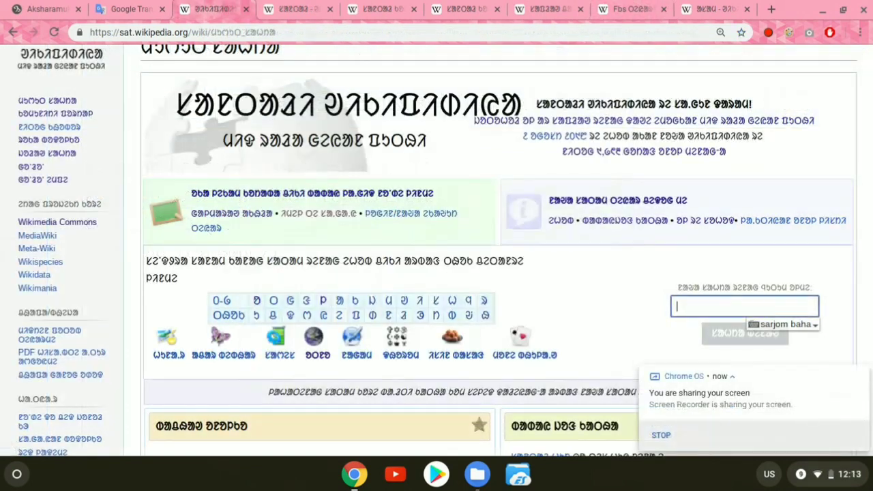
Step: Start a new article titled "ᱥᱟᱨᱡᱚᱢ ᱵᱟᱦᱟ ᱫᱚ ᱪᱮᱫ ᱠᱟᱱᱟ" from the main page's article creation form
{"action": "scroll", "coordinate": [616, 292], "scroll_direction": "down", "scroll_amount": 1}
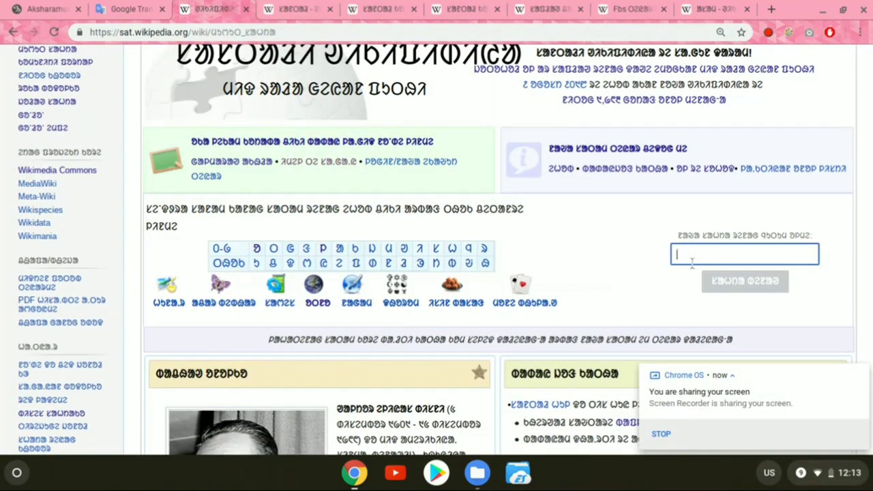
{"action": "type", "text": "ᱥᱟᱱ"}
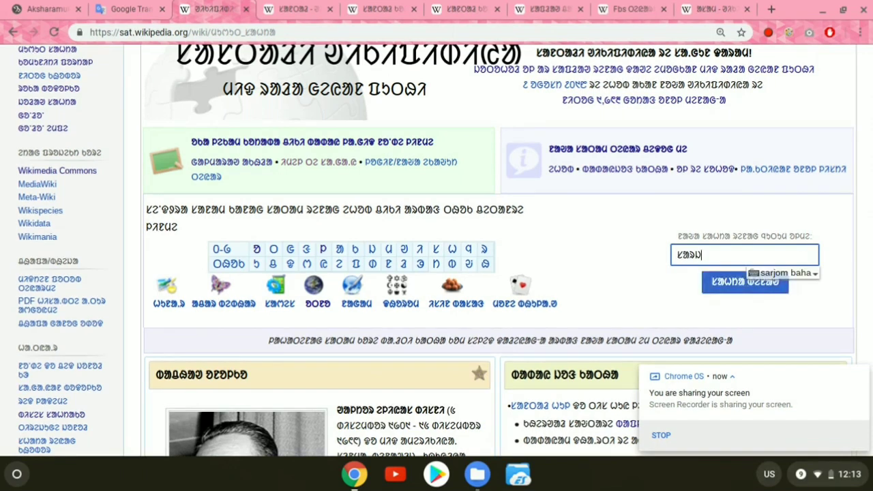
{"action": "type", "text": "ᱛᱟᱲ ᱯᱟᱹᱨᱥᱤ"}
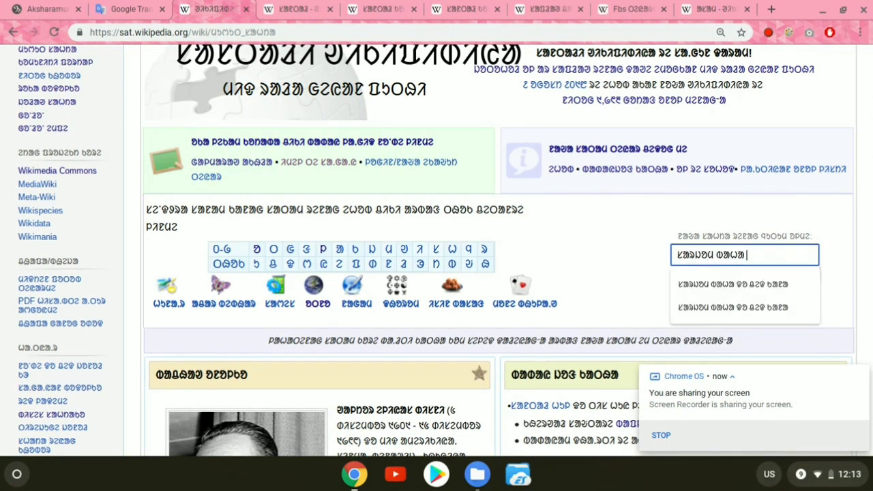
{"action": "type", "text": "ᱪᱮᱫ"}
{"action": "type", "text": " ᱠᱟᱱ ᱥᱮᱫᱟᱭ"}
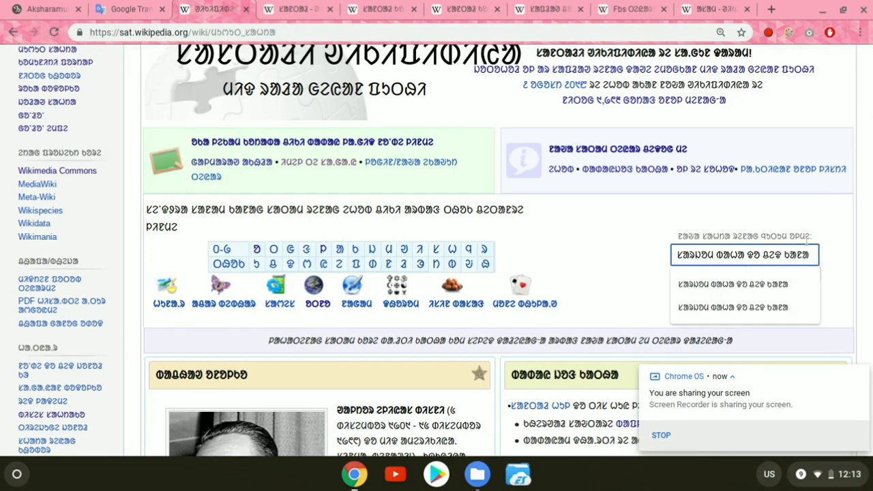
{"action": "left_click", "coordinate": [836, 256]}
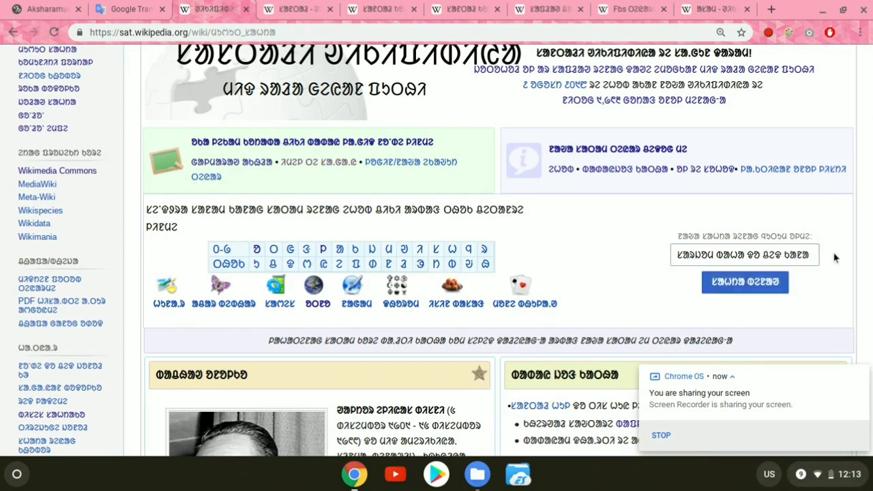
{"action": "left_click", "coordinate": [753, 284]}
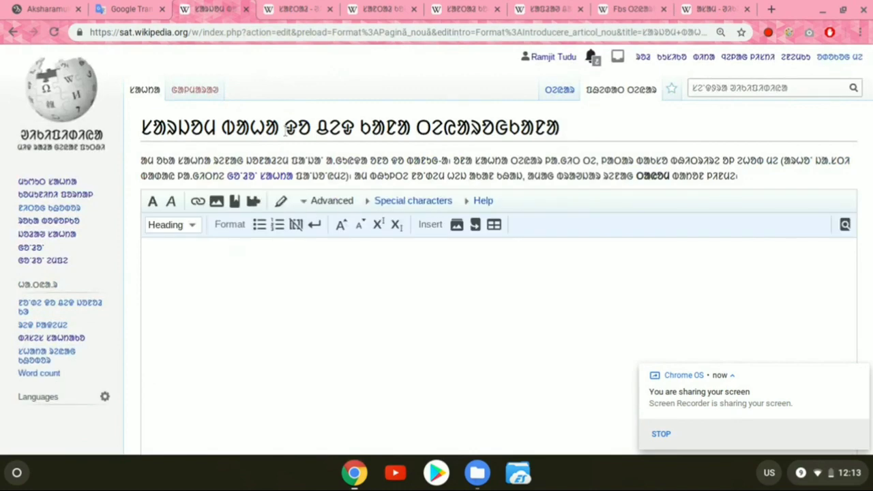
Step: Highlight "ᱫᱚ ᱪᱮᱫ ᱠᱟᱱᱟ" and "ᱥᱟᱨᱡᱚᱢ ᱵᱟᱦᱟ" separately in the new page's title and place the cursor in the empty text area
{"action": "left_click_drag", "start_coordinate": [286, 130], "coordinate": [411, 130]}
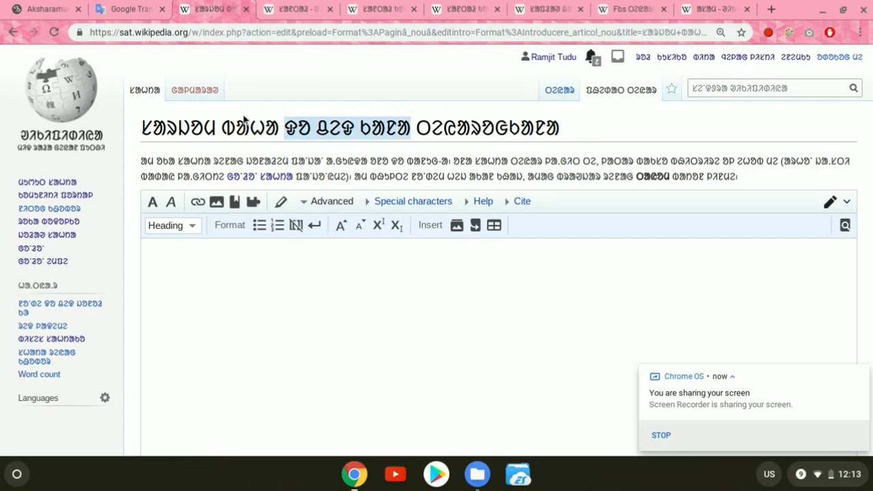
{"action": "left_click", "coordinate": [281, 130]}
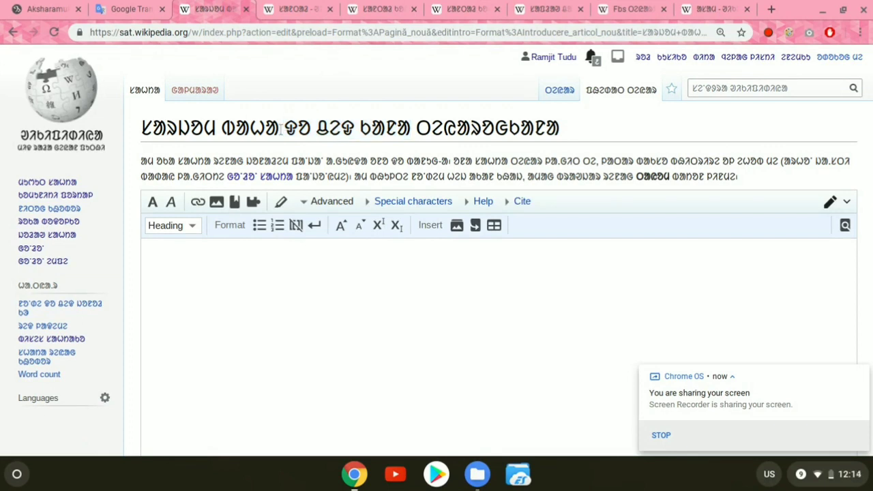
{"action": "left_click_drag", "start_coordinate": [280, 129], "coordinate": [124, 137]}
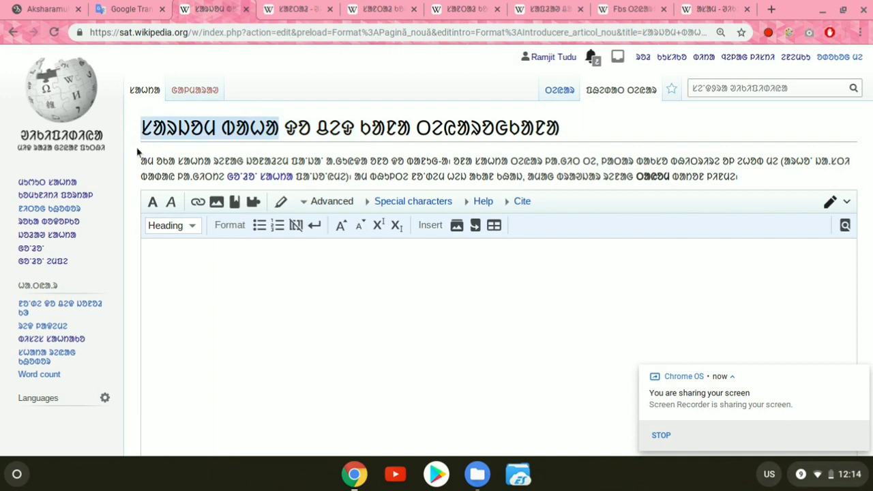
{"action": "left_click", "coordinate": [165, 226]}
{"action": "left_click", "coordinate": [211, 314]}
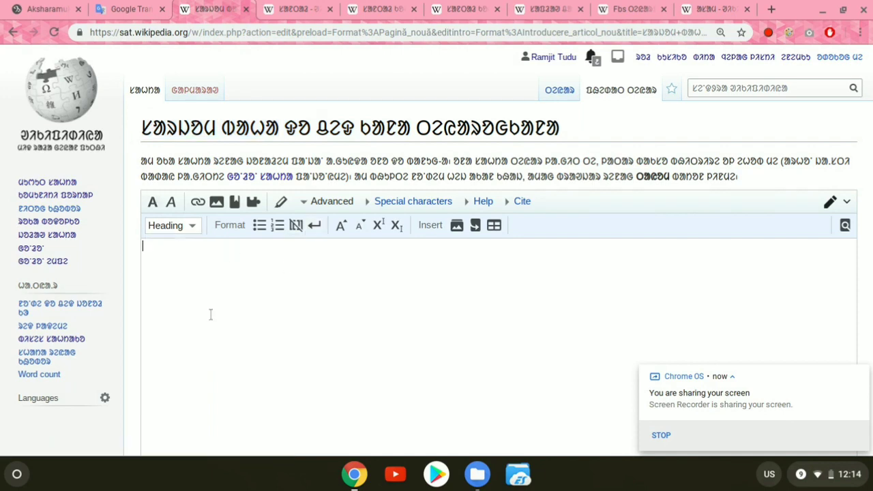
{"action": "scroll", "coordinate": [211, 313], "scroll_direction": "down", "scroll_amount": 1}
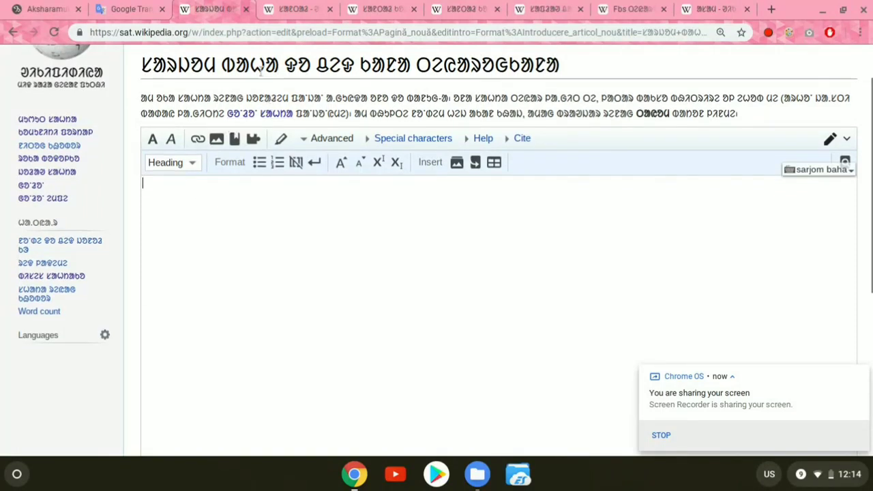
Step: Highlight "ᱥᱟᱨᱡᱚᱢ ᱵᱟᱦᱟ" in the new page's title and return the cursor to the empty text area
{"action": "left_click_drag", "start_coordinate": [279, 67], "coordinate": [142, 69]}
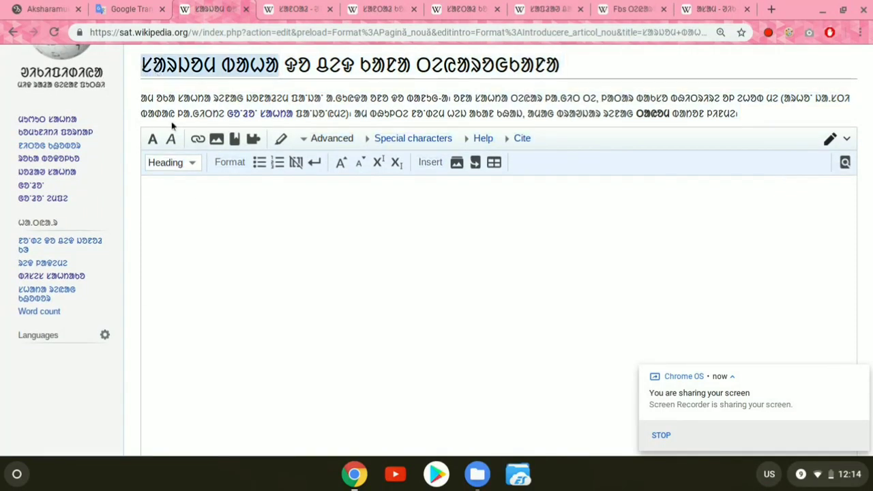
{"action": "left_click", "coordinate": [209, 252]}
{"action": "scroll", "coordinate": [659, 157], "scroll_direction": "up", "scroll_amount": 1}
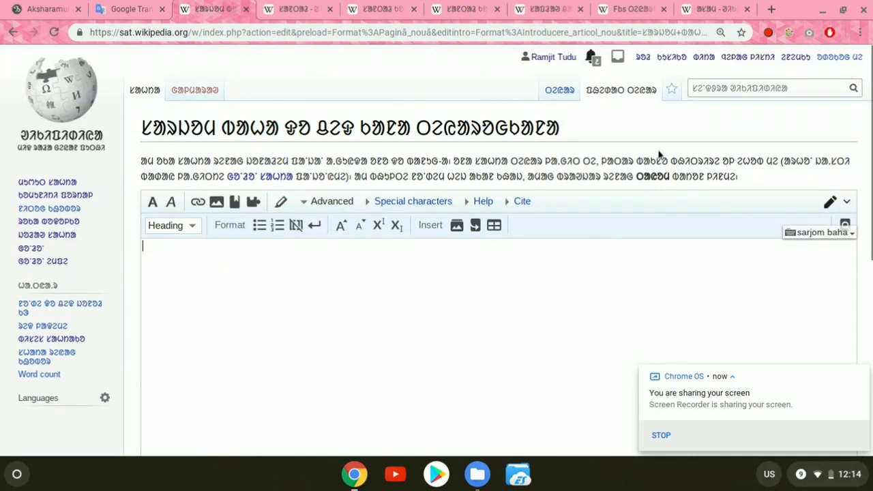
Step: Search Santali Wikipedia for "ᱥᱟᱨᱡᱳᱢ" and open the existing article "ᱥᱟᱨᱡᱳᱢ ᱵᱟᱦᱟ"
{"action": "left_click", "coordinate": [710, 86]}
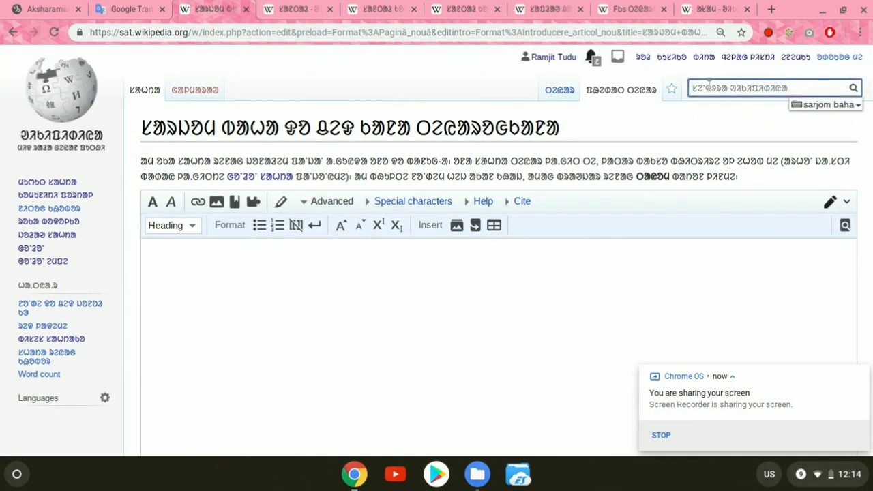
{"action": "type", "text": "ᱥᱟᱱᱛ"}
{"action": "type", "text": "ᱟᱨᱡᱳ"}
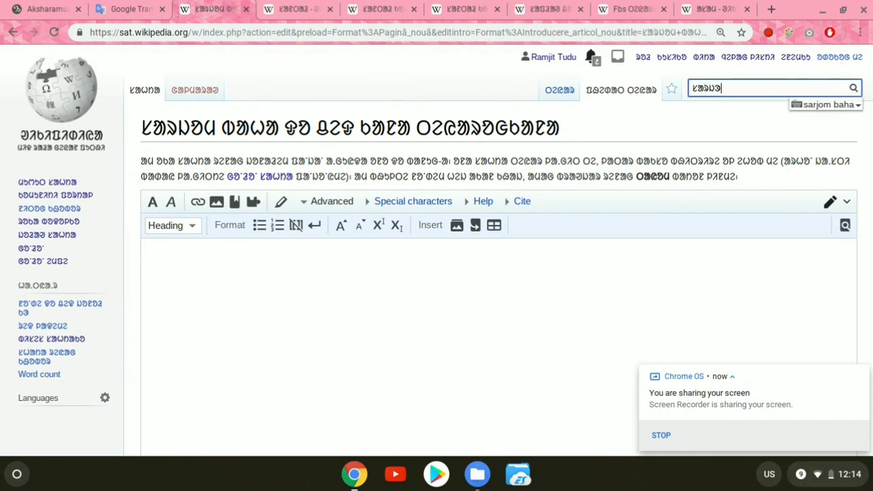
{"action": "type", "text": "ᱢ"}
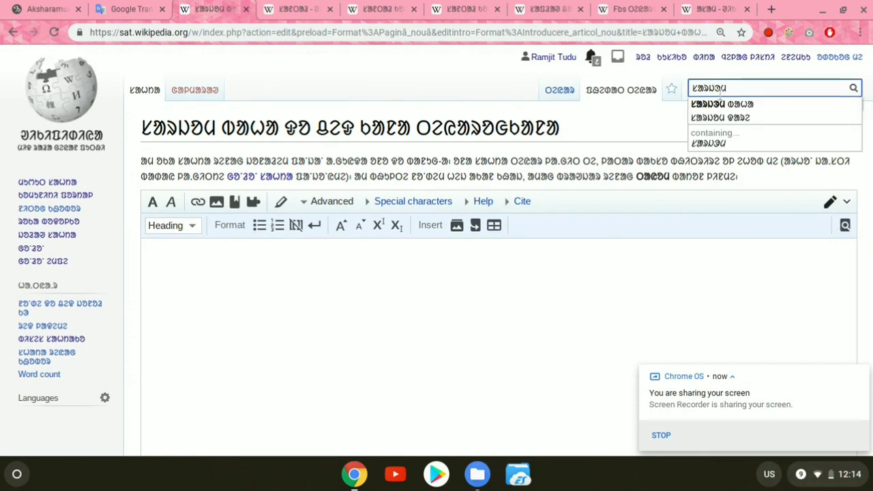
{"action": "left_click", "coordinate": [723, 105]}
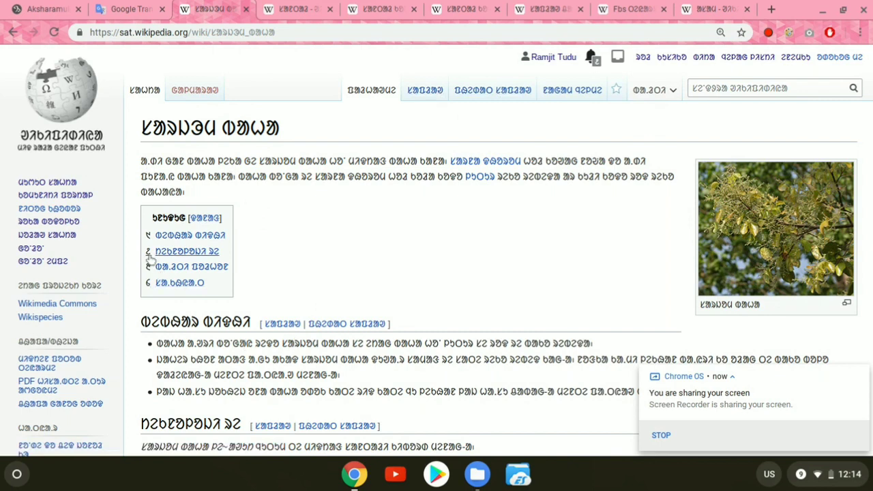
Step: Try adding a new bullet line under the first section heading in the article's source, and leave for the main page without saving
{"action": "left_click", "coordinate": [488, 102]}
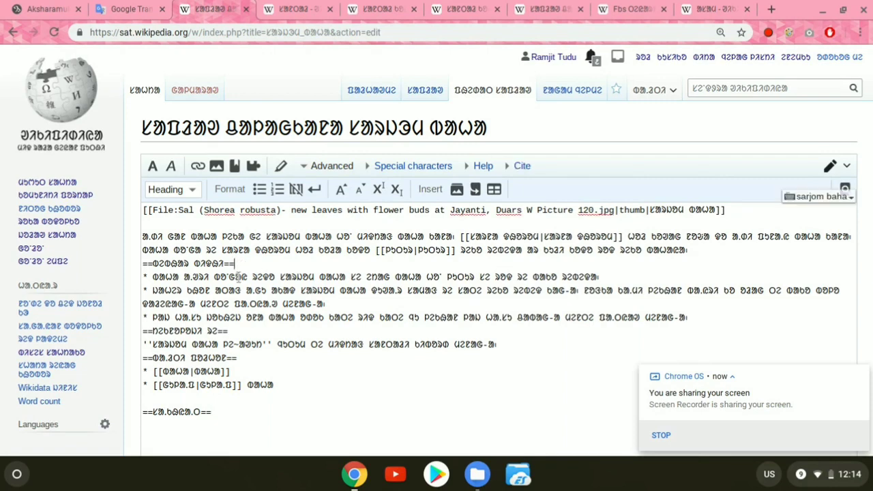
{"action": "key", "text": "Return"}
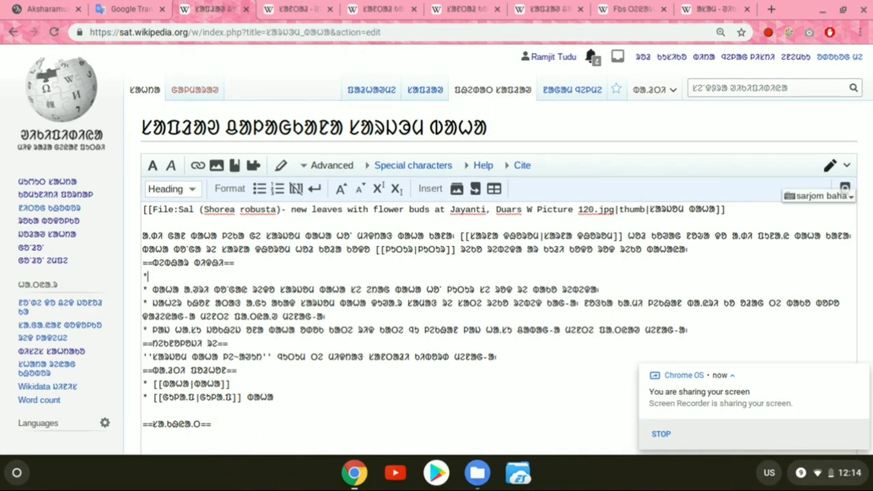
{"action": "type", "text": "*ᱥᱟᱠᱟᱢ ᱫ"}
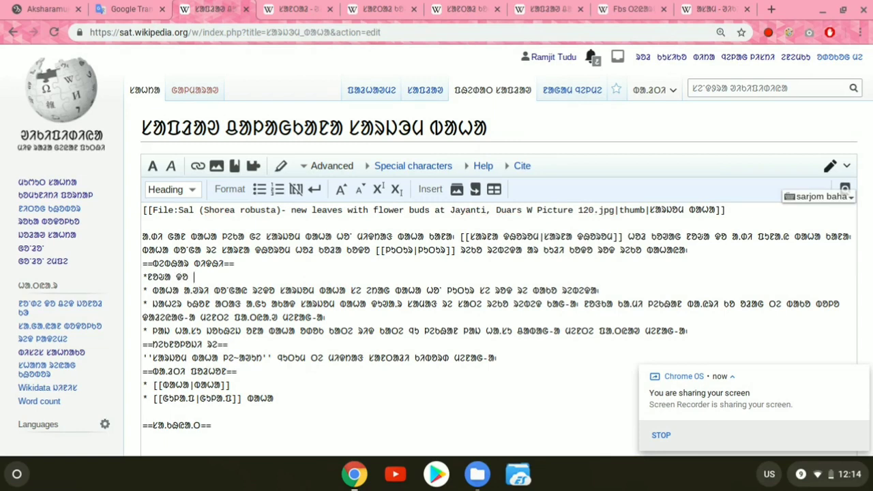
{"action": "type", "text": "ᱚᱜᱚᱫ ᱵᱟᱹᱩ"}
{"action": "type", "text": "ᱜ "}
{"action": "type", "text": "ᱠᱚᱹᱣᱟ"}
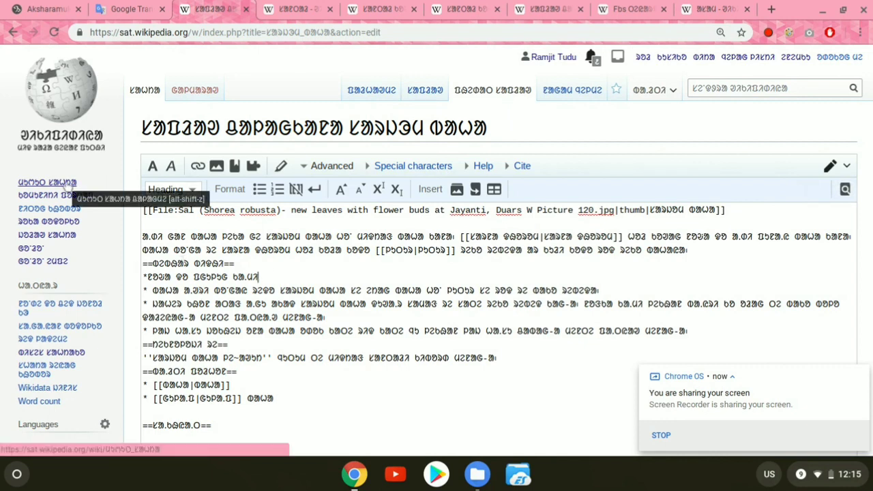
{"action": "left_click", "coordinate": [59, 124]}
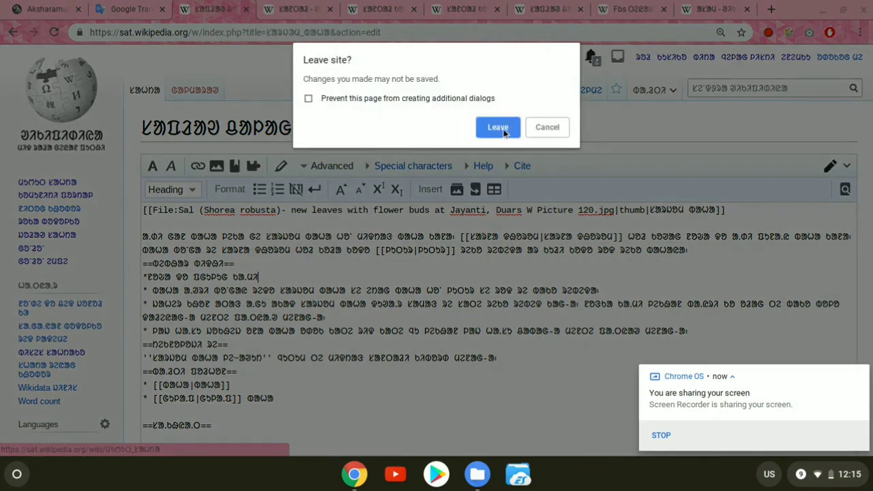
{"action": "left_click", "coordinate": [498, 128]}
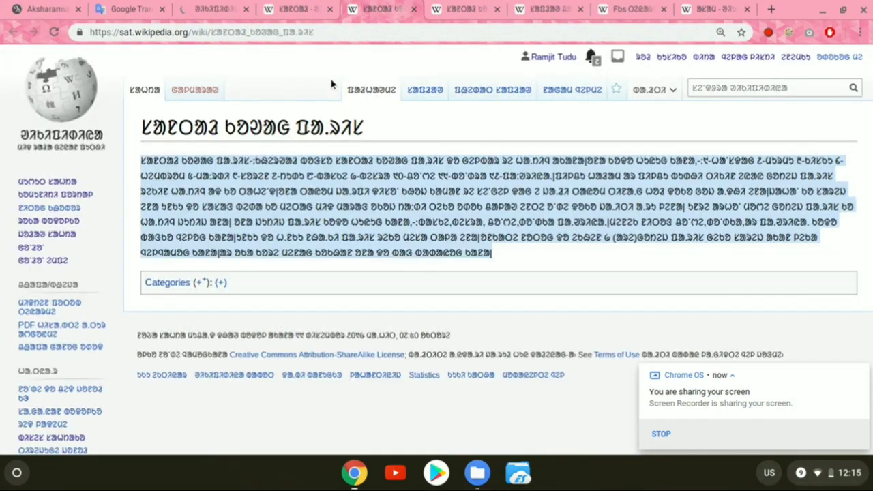
Step: Highlight the full title of the article "ᱥᱟᱱᱛᱟᱲ ᱠᱚᱣᱟᱜ ᱯᱟᱹᱨᱤᱥ" and separately its first word
{"action": "left_click", "coordinate": [327, 203]}
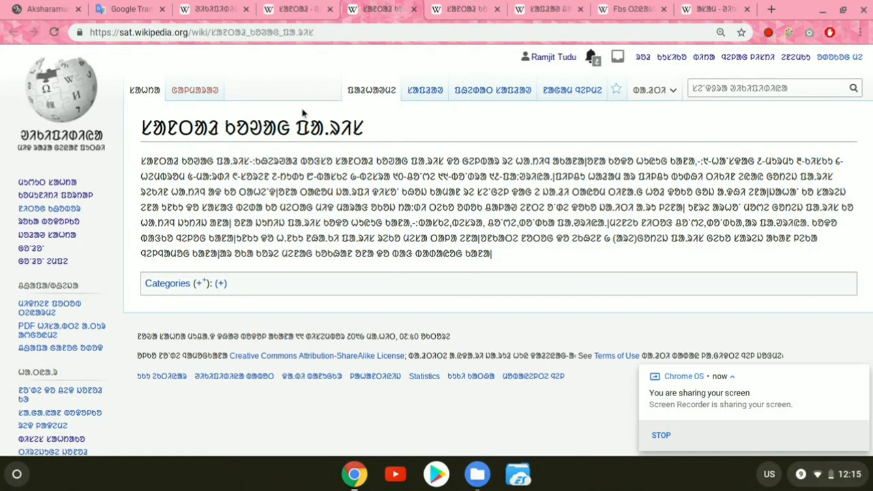
{"action": "triple_click", "coordinate": [370, 128]}
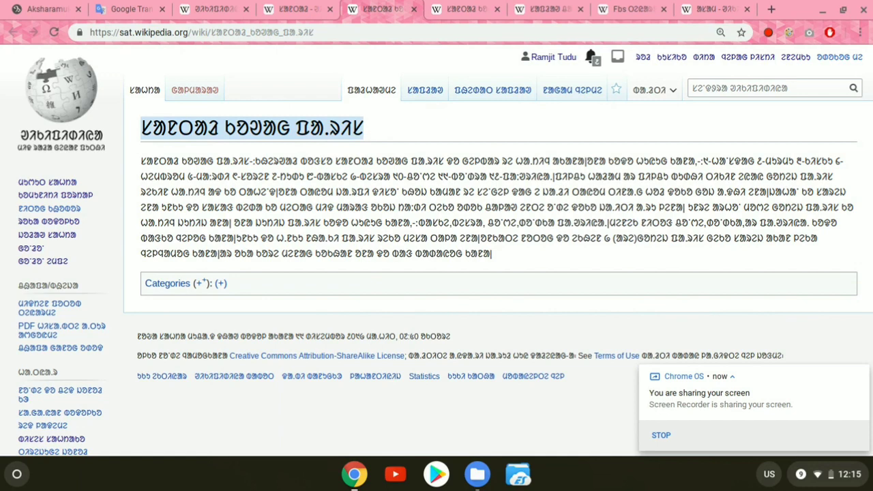
{"action": "left_click", "coordinate": [222, 131]}
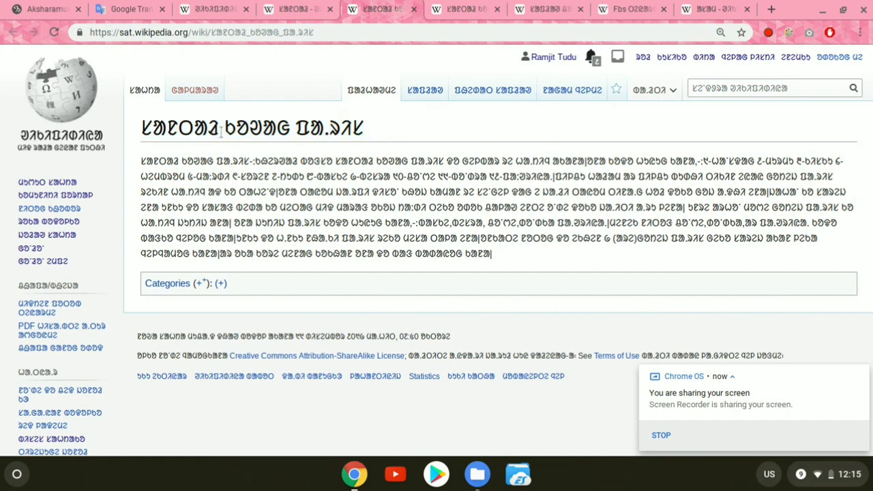
{"action": "left_click_drag", "start_coordinate": [221, 131], "coordinate": [128, 135]}
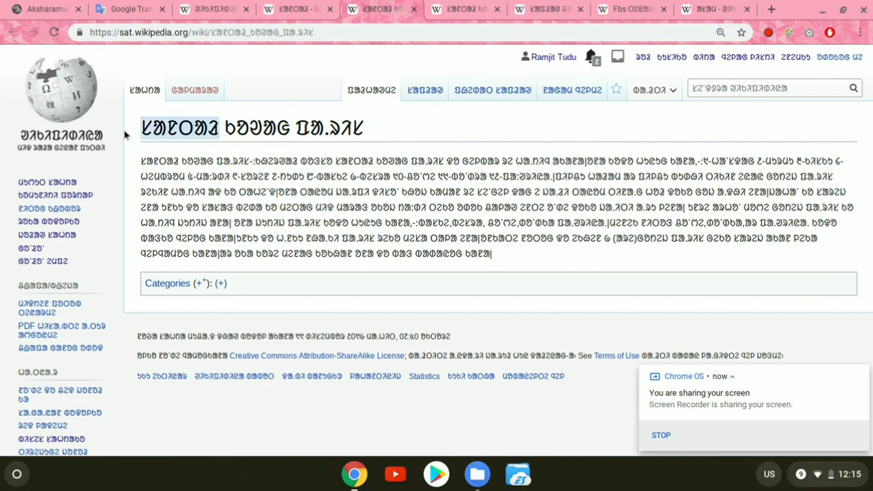
{"action": "left_click", "coordinate": [185, 128]}
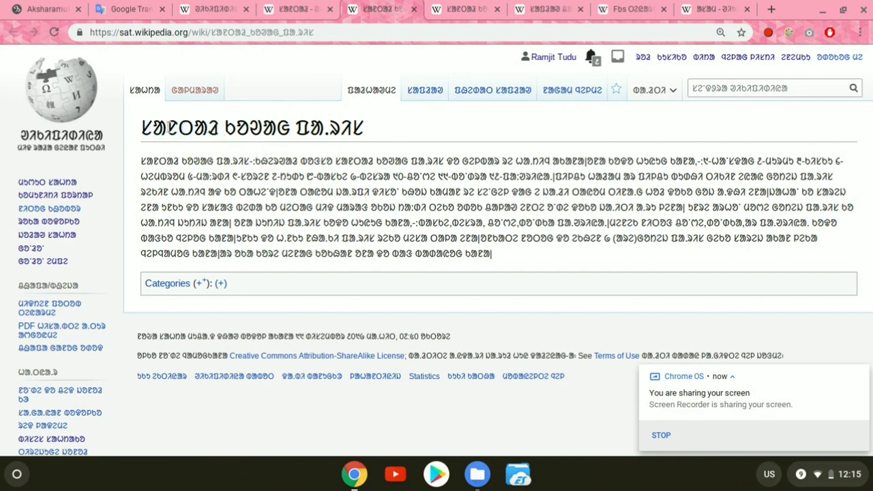
Step: Switch to the "ᱥᱟᱱᱛᱟᱲ" article and examine its lead, contents box, section headings, bulleted list and external links
{"action": "left_click", "coordinate": [290, 7]}
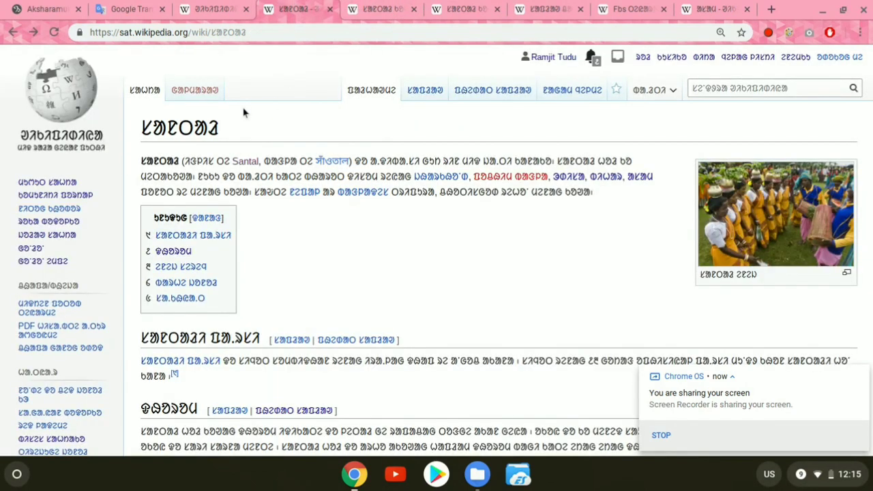
{"action": "scroll", "coordinate": [211, 166], "scroll_direction": "down", "scroll_amount": 3}
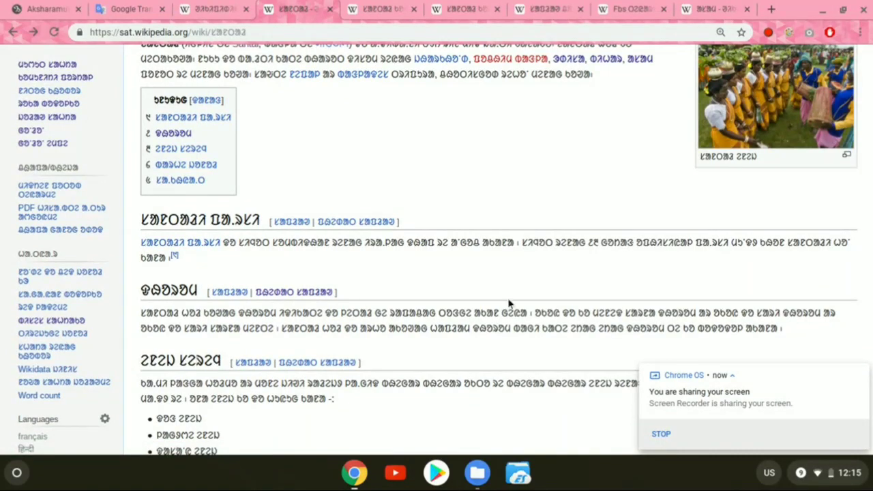
{"action": "scroll", "coordinate": [424, 225], "scroll_direction": "up", "scroll_amount": 2}
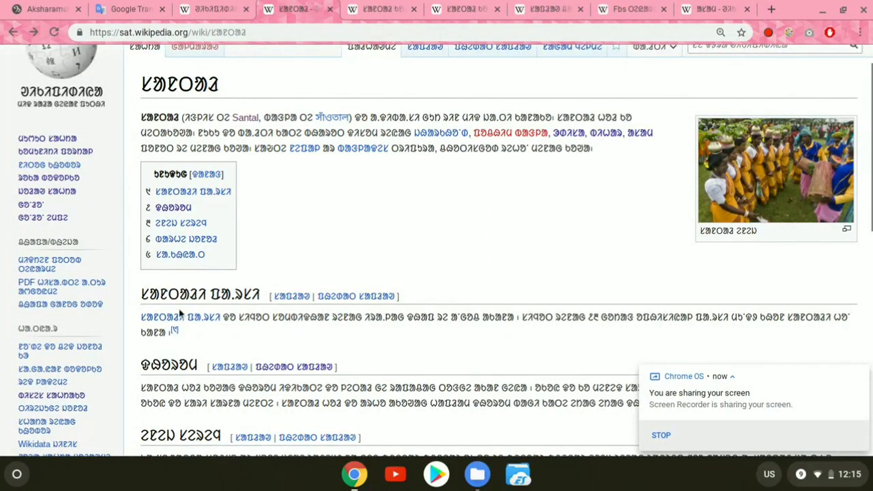
{"action": "scroll", "coordinate": [257, 294], "scroll_direction": "down", "scroll_amount": 3}
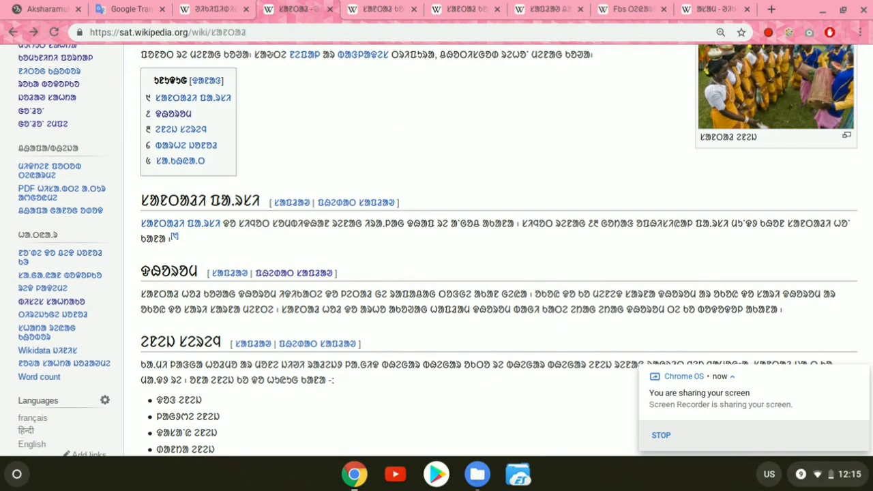
{"action": "scroll", "coordinate": [498, 250], "scroll_direction": "up", "scroll_amount": 4}
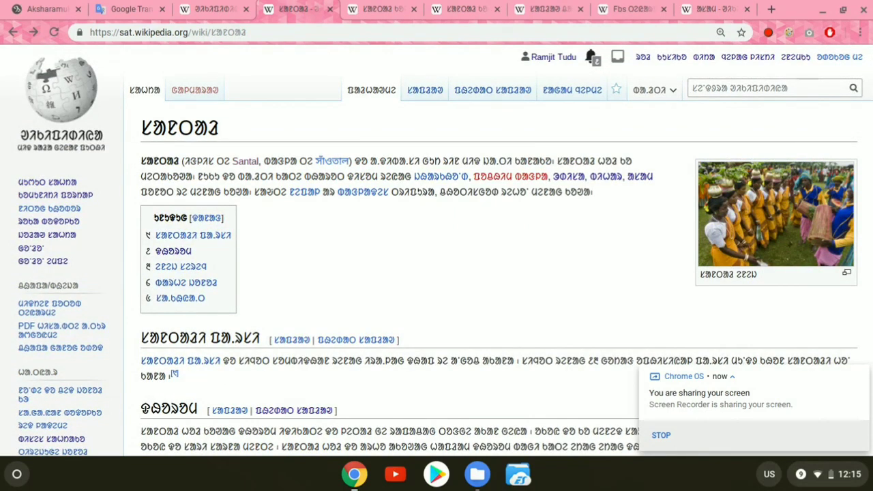
{"action": "scroll", "coordinate": [337, 277], "scroll_direction": "down", "scroll_amount": 2}
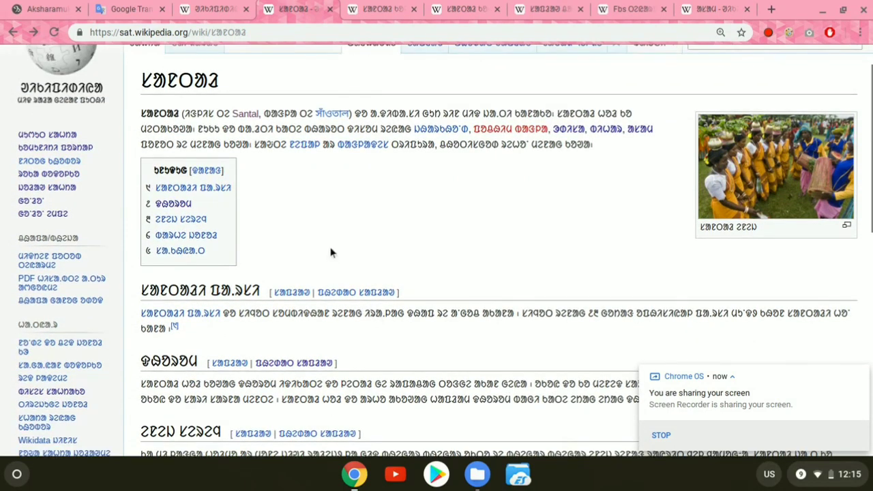
{"action": "scroll", "coordinate": [332, 252], "scroll_direction": "down", "scroll_amount": 5}
{"action": "scroll", "coordinate": [332, 251], "scroll_direction": "down", "scroll_amount": 1}
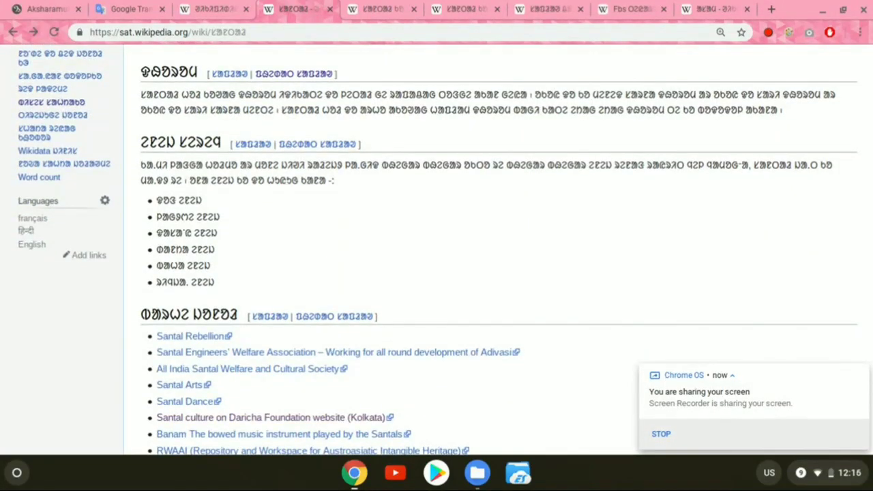
Step: Copy the title "ᱥᱟᱱᱛᱟᱲ ᱠᱚᱣᱟᱜ ᱯᱟᱹᱨᱤᱥ" from its article and open the source of the "ᱥᱟᱱᱛᱟᱲ" article for editing
{"action": "left_click", "coordinate": [370, 8]}
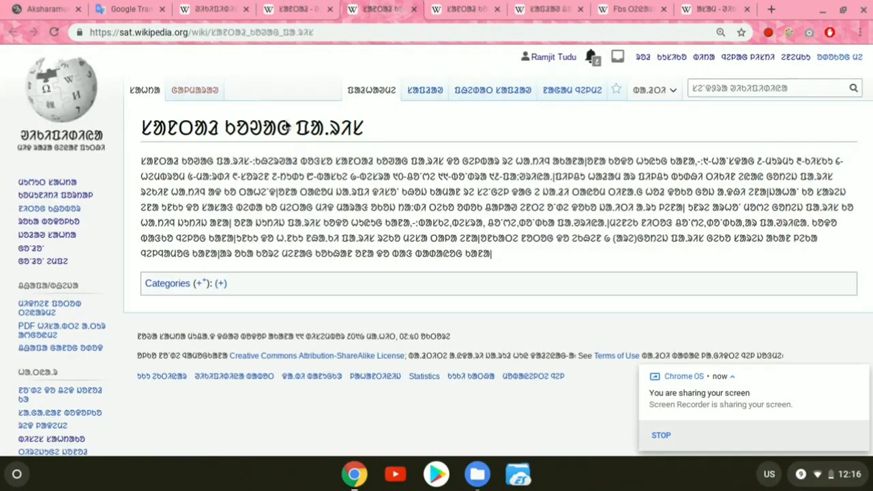
{"action": "left_click_drag", "start_coordinate": [143, 130], "coordinate": [401, 139]}
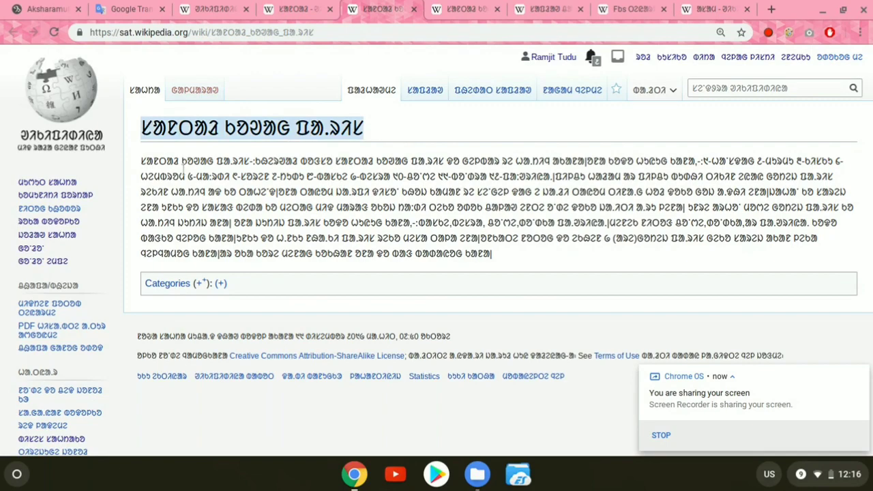
{"action": "left_click", "coordinate": [293, 8]}
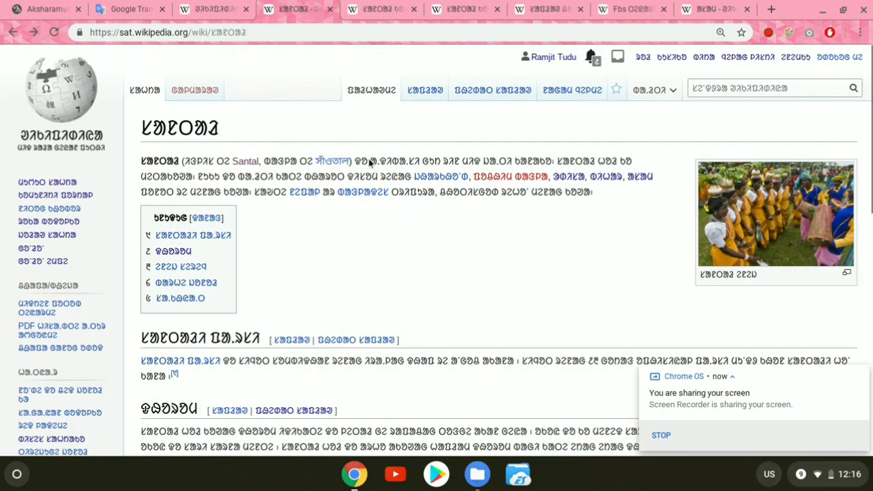
{"action": "left_click", "coordinate": [470, 102]}
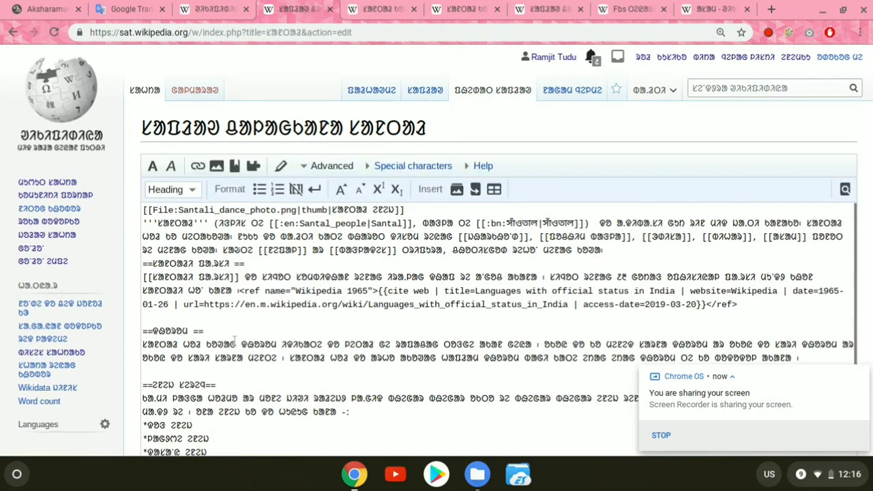
Step: Insert a Level 2 heading with the copied title "ᱥᱟᱱᱛᱟᱲ ᱠᱚᱣᱟᱜ ᱯᱟᱹᱨᱤᱥ" between the bulleted list and the external links section
{"action": "scroll", "coordinate": [232, 348], "scroll_direction": "down", "scroll_amount": 3}
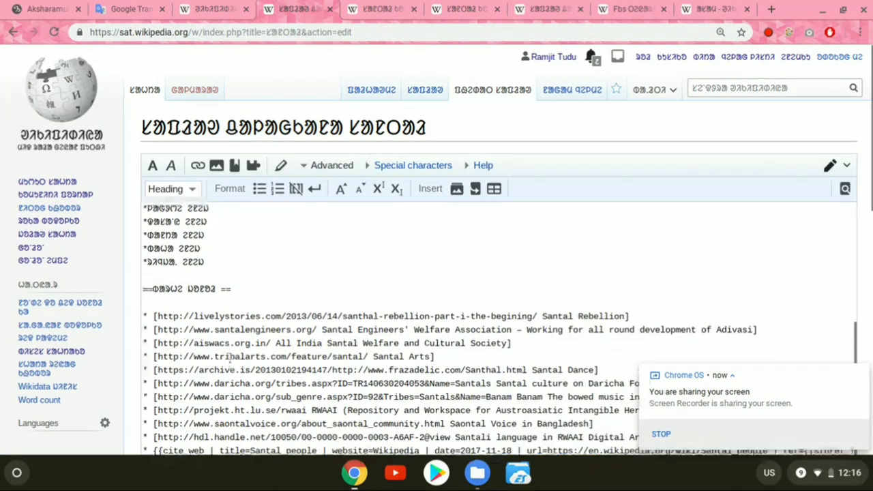
{"action": "scroll", "coordinate": [229, 358], "scroll_direction": "up", "scroll_amount": 1}
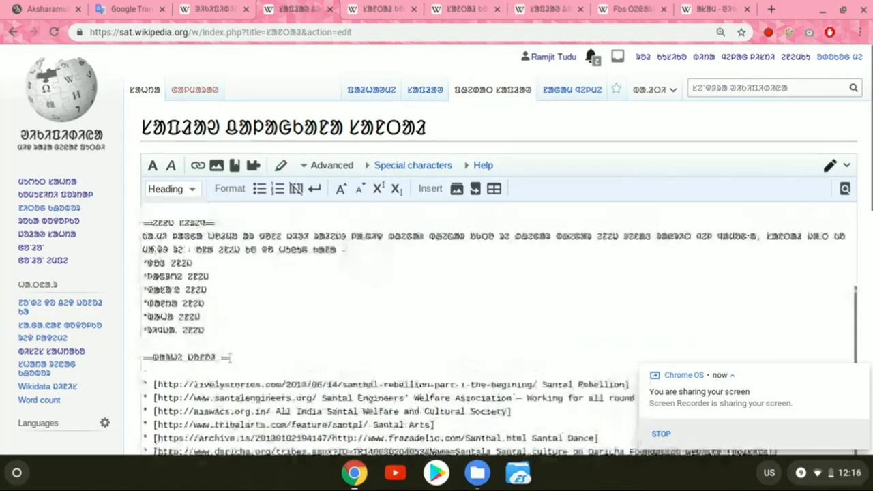
{"action": "left_click", "coordinate": [216, 333]}
{"action": "key", "text": "Return"}
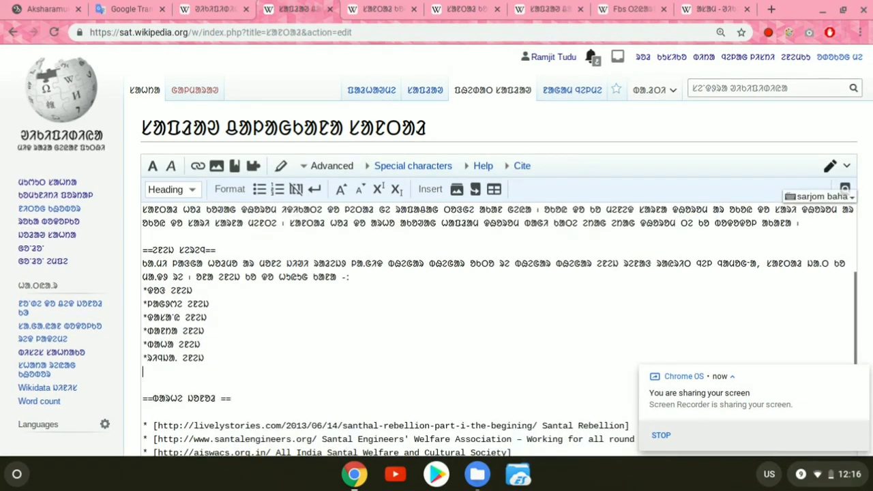
{"action": "key", "text": "Return"}
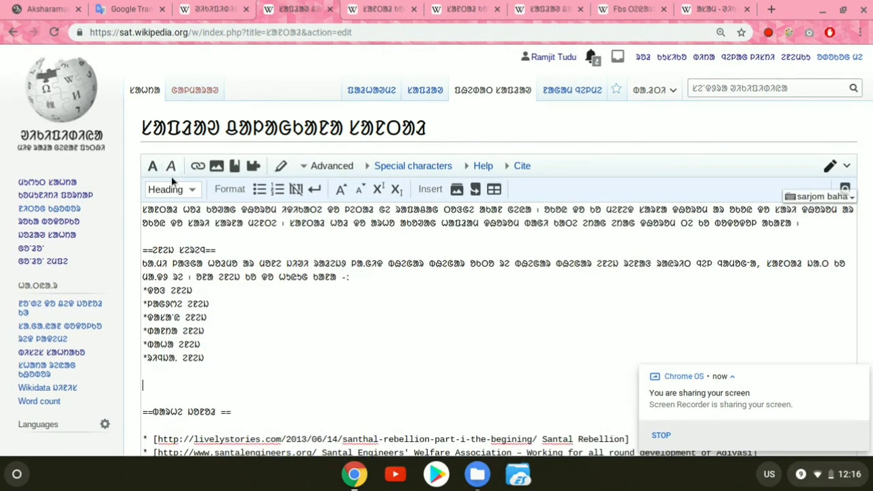
{"action": "left_click", "coordinate": [185, 193]}
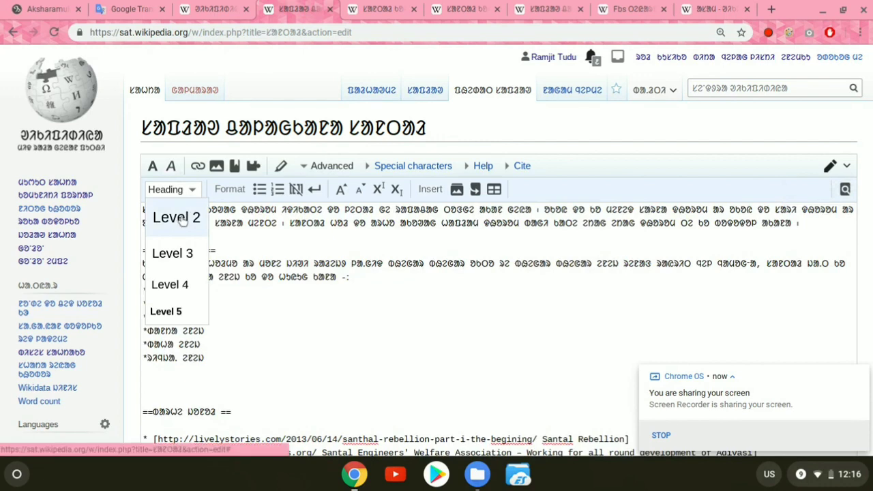
{"action": "left_click", "coordinate": [183, 219]}
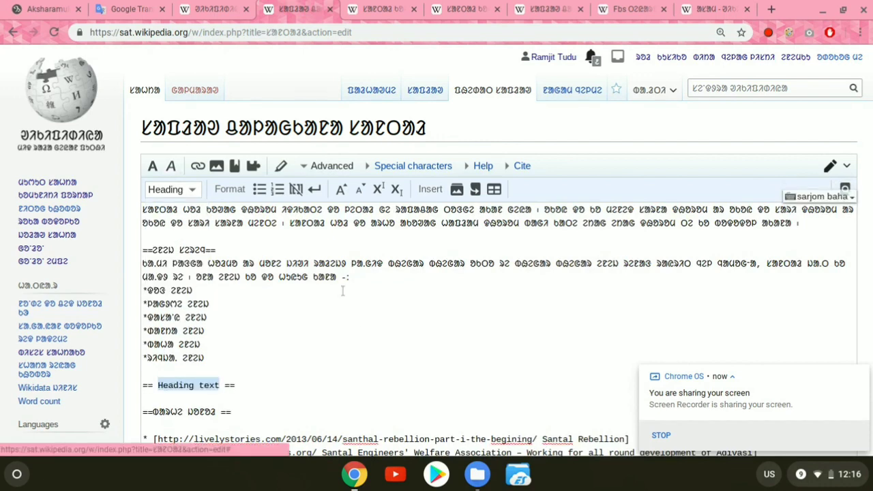
{"action": "type", "text": "ᱥᱟᱱᱛᱟᱲ ᱠᱚᱣᱟᱜ ᱯᱟᱹᱨᱤᱥ"}
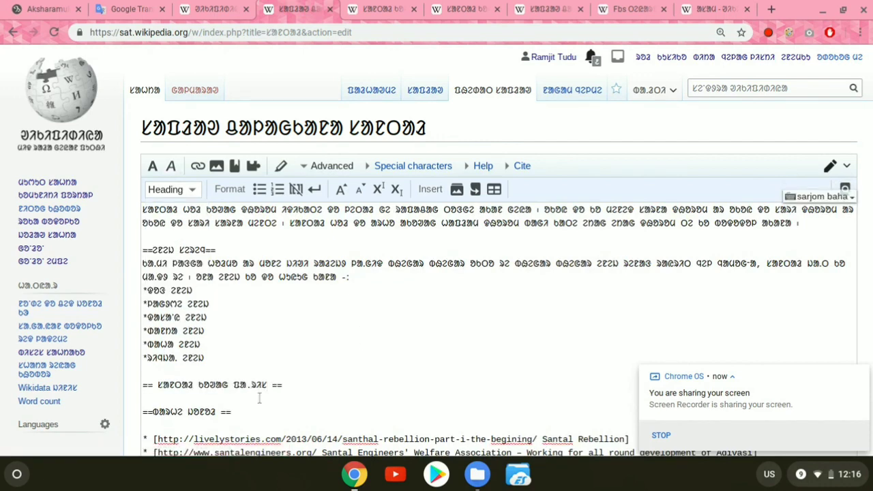
Step: Highlight the title text inside the newly added section heading in the article source
{"action": "left_click", "coordinate": [158, 385]}
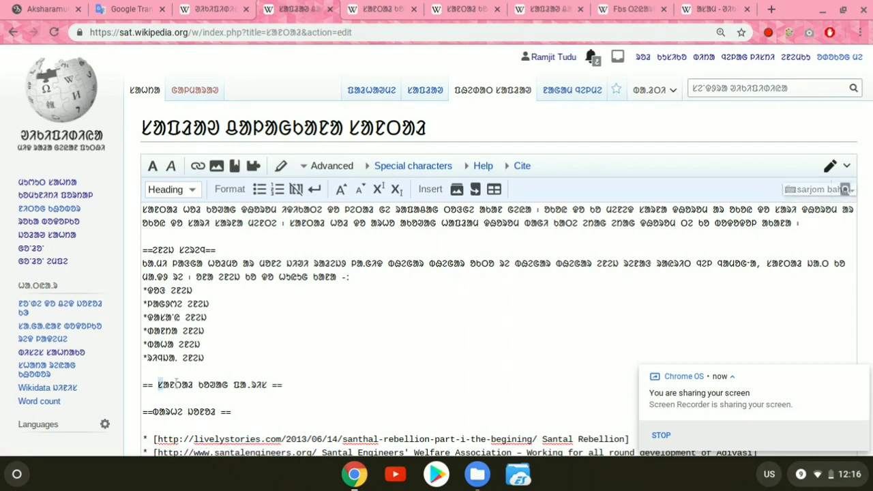
{"action": "left_click_drag", "start_coordinate": [159, 385], "coordinate": [267, 386]}
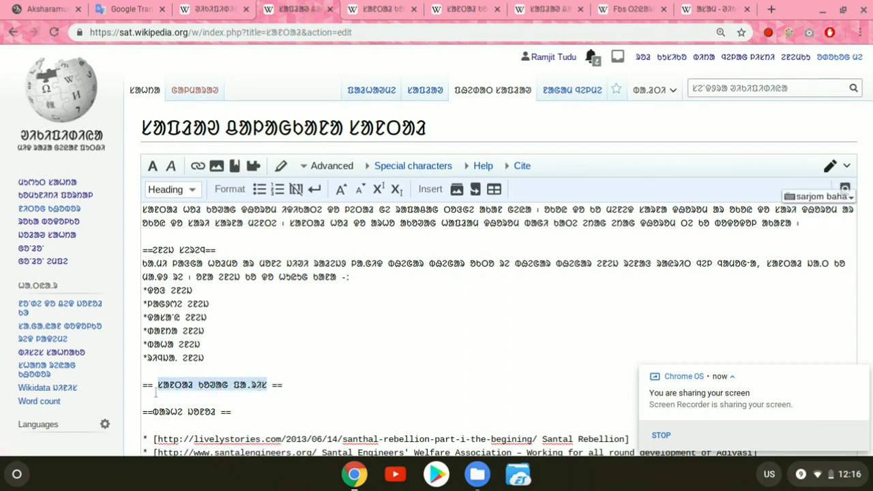
{"action": "left_click", "coordinate": [272, 390]}
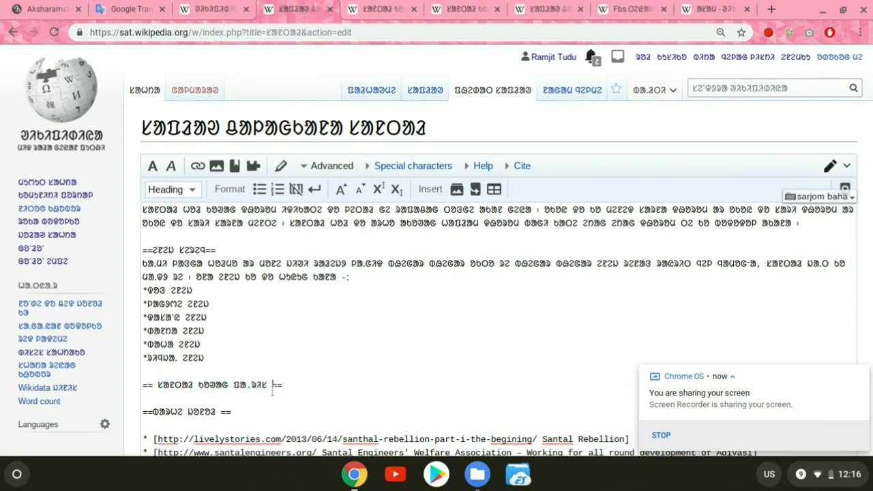
Step: Copy the whole body paragraph of the "ᱥᱟᱱᱛᱟᱲ ᱠᱚᱣᱟᱜ ᱯᱟᱹᱨᱤᱥ" article into the "ᱥᱟᱱᱛᱟᱲ" source, on new lines below the matching heading
{"action": "left_click", "coordinate": [295, 387]}
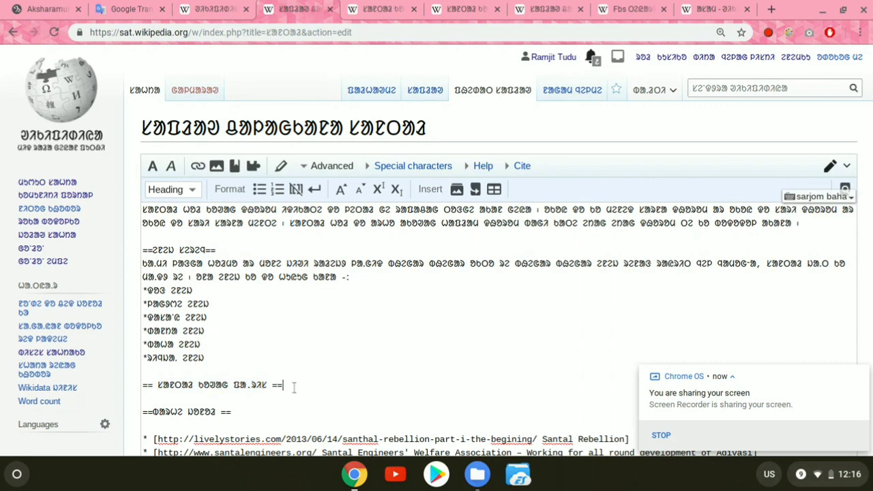
{"action": "key", "text": "Return"}
{"action": "key", "text": "Return"}
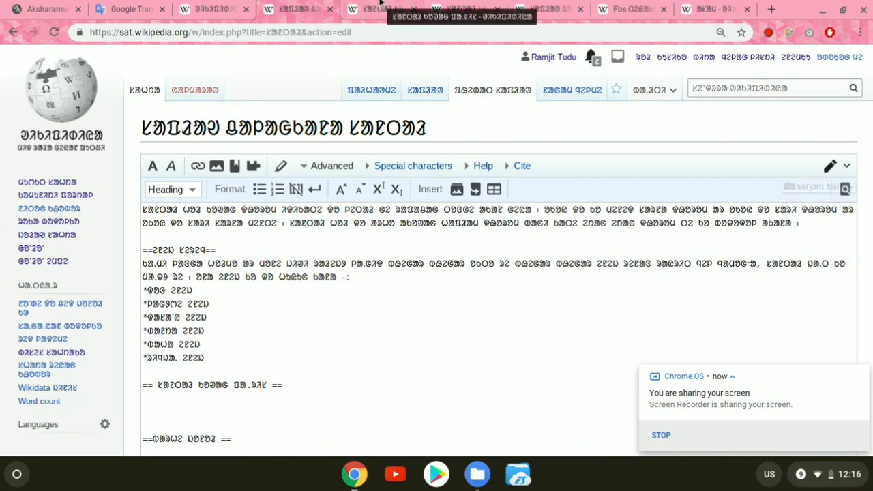
{"action": "left_click", "coordinate": [380, 6]}
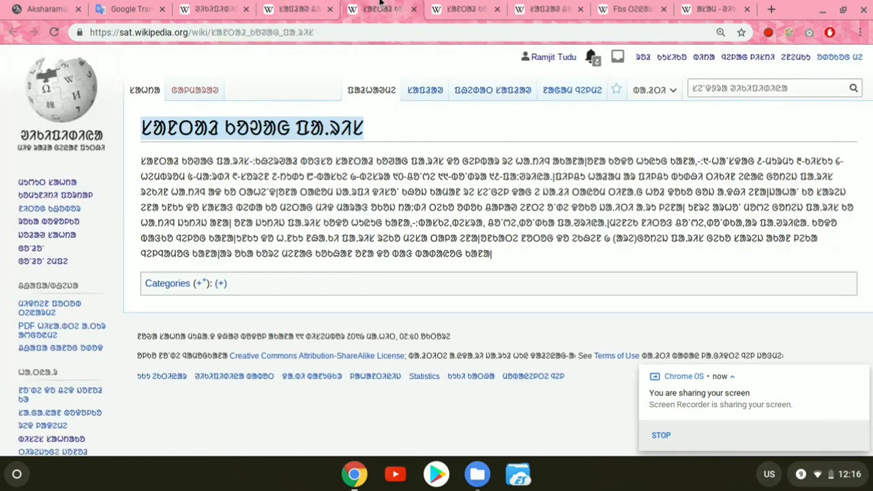
{"action": "left_click", "coordinate": [142, 162]}
{"action": "left_click_drag", "start_coordinate": [154, 162], "coordinate": [578, 257]}
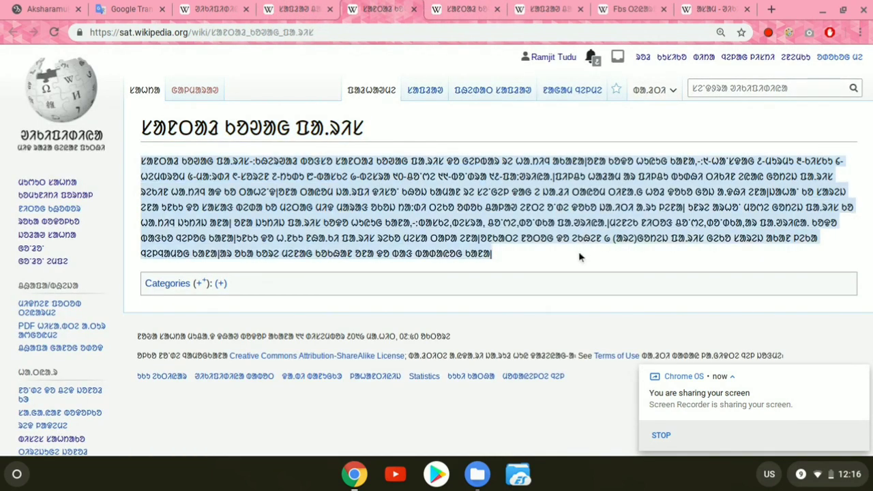
{"action": "left_click", "coordinate": [301, 10]}
{"action": "key", "text": "ctrl+v"}
Step: Preview the edited article and examine its contents box, the added section with its paragraph, and the external links
{"action": "scroll", "coordinate": [203, 391], "scroll_direction": "down", "scroll_amount": 3}
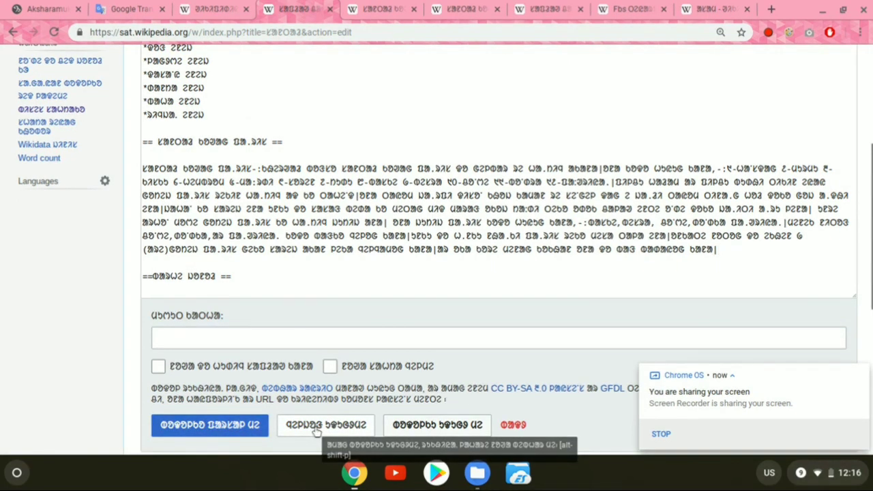
{"action": "left_click", "coordinate": [318, 429]}
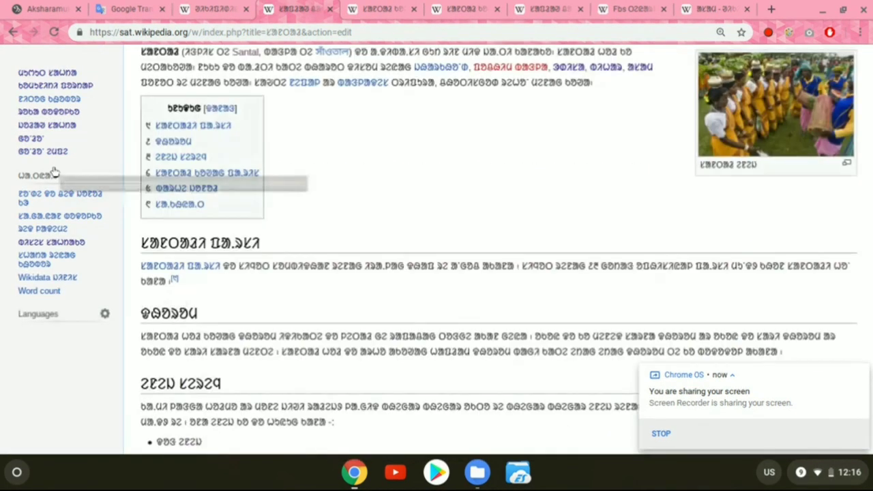
{"action": "scroll", "coordinate": [300, 225], "scroll_direction": "down", "scroll_amount": 1}
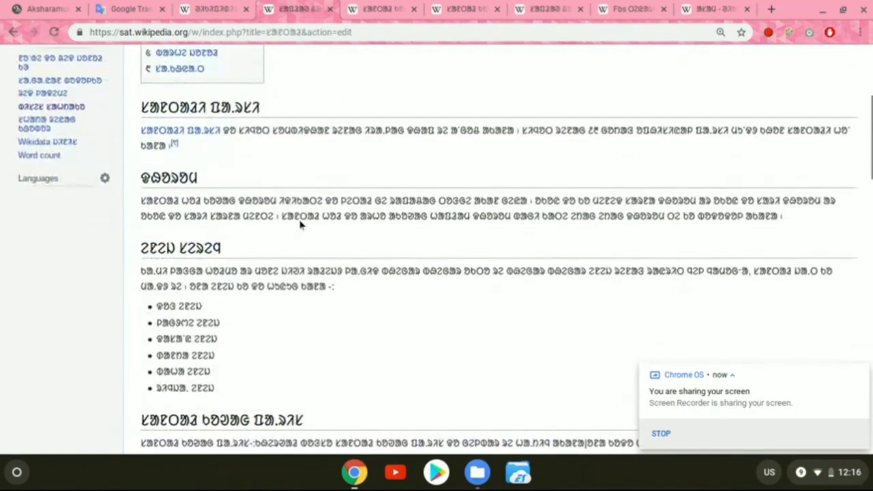
{"action": "scroll", "coordinate": [301, 225], "scroll_direction": "down", "scroll_amount": 5}
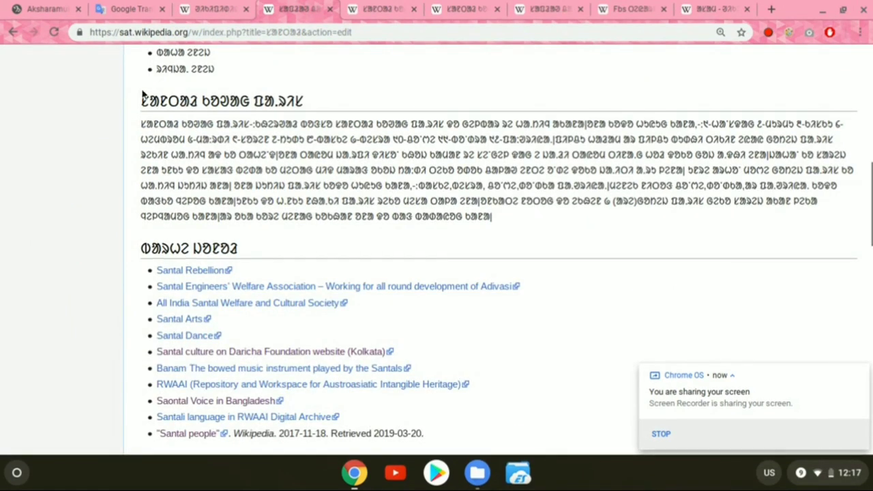
{"action": "scroll", "coordinate": [255, 139], "scroll_direction": "down", "scroll_amount": 2}
{"action": "scroll", "coordinate": [255, 139], "scroll_direction": "down", "scroll_amount": 4}
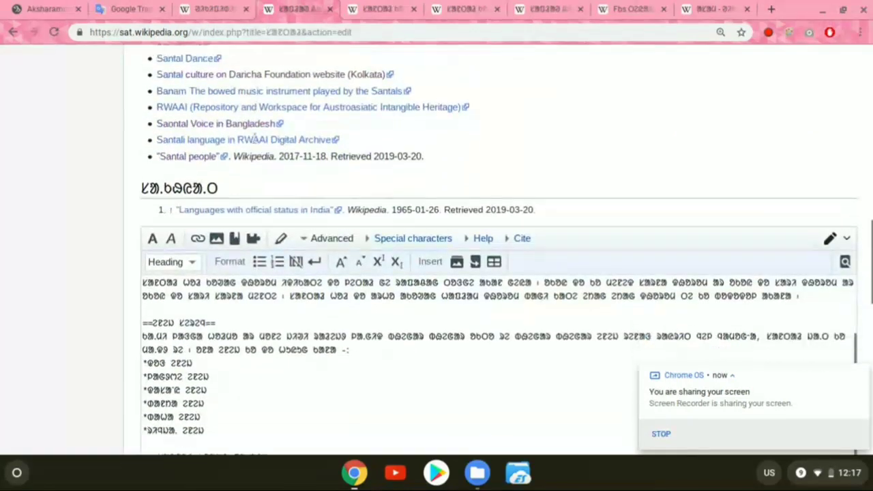
Step: Shorten the added heading in the source to "ᱯᱟᱹᱨᱤᱥ" by deleting its first two words
{"action": "scroll", "coordinate": [315, 327], "scroll_direction": "down", "scroll_amount": 5}
{"action": "scroll", "coordinate": [313, 326], "scroll_direction": "down", "scroll_amount": 2}
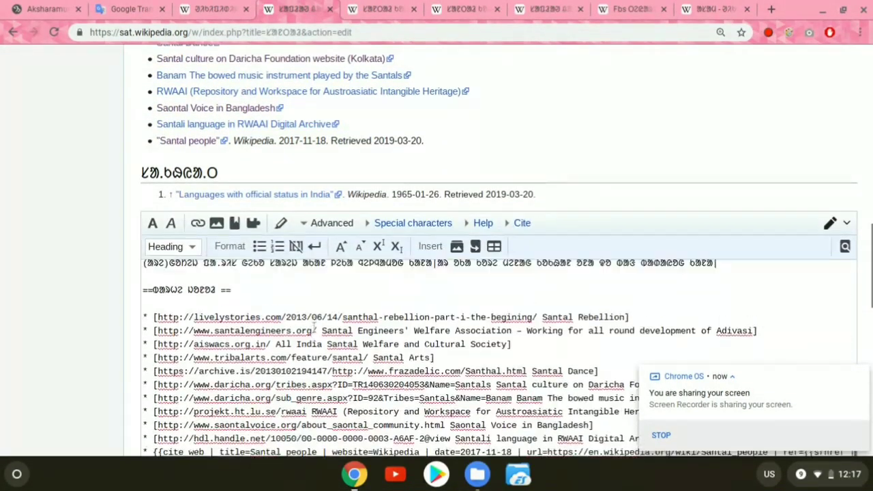
{"action": "scroll", "coordinate": [227, 345], "scroll_direction": "up", "scroll_amount": 4}
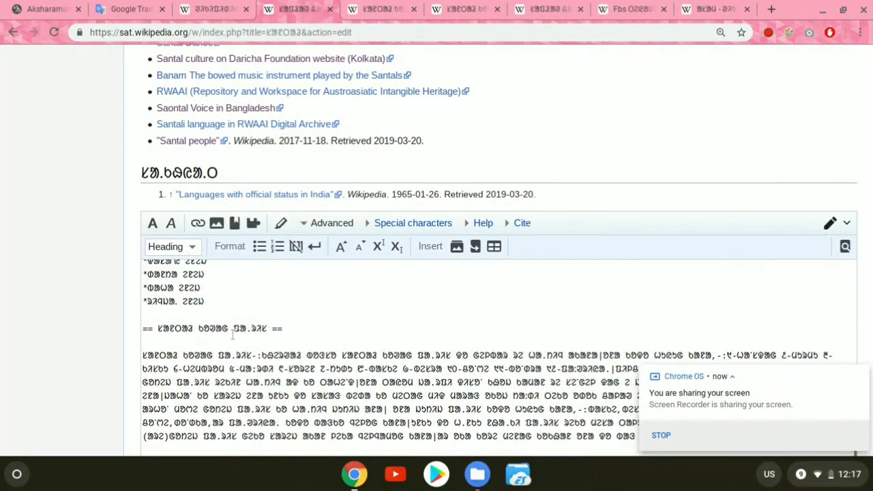
{"action": "left_click_drag", "start_coordinate": [232, 330], "coordinate": [158, 329]}
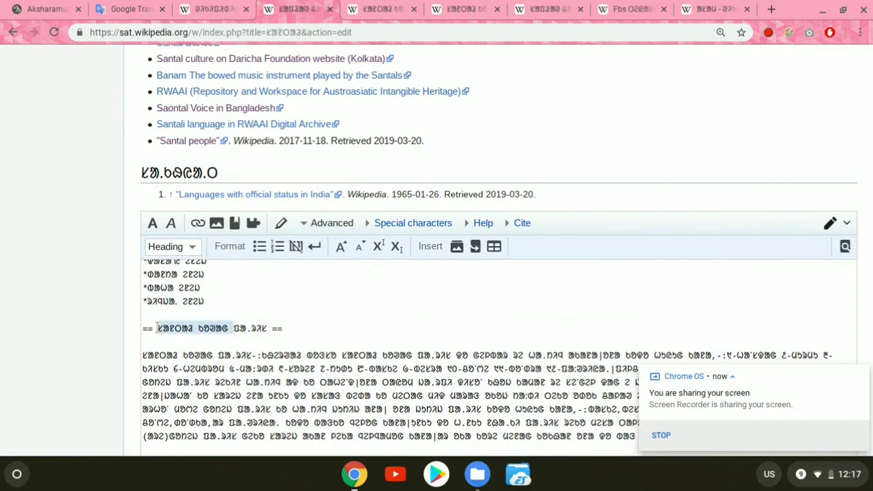
{"action": "key", "text": "BackSpace"}
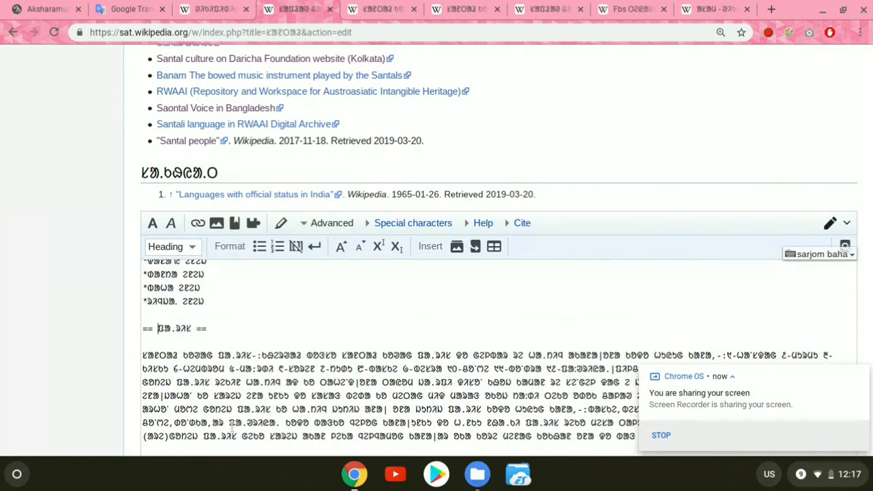
Step: Preview the article again and check the shortened heading in the contents box and above its paragraph
{"action": "scroll", "coordinate": [233, 426], "scroll_direction": "down", "scroll_amount": 12}
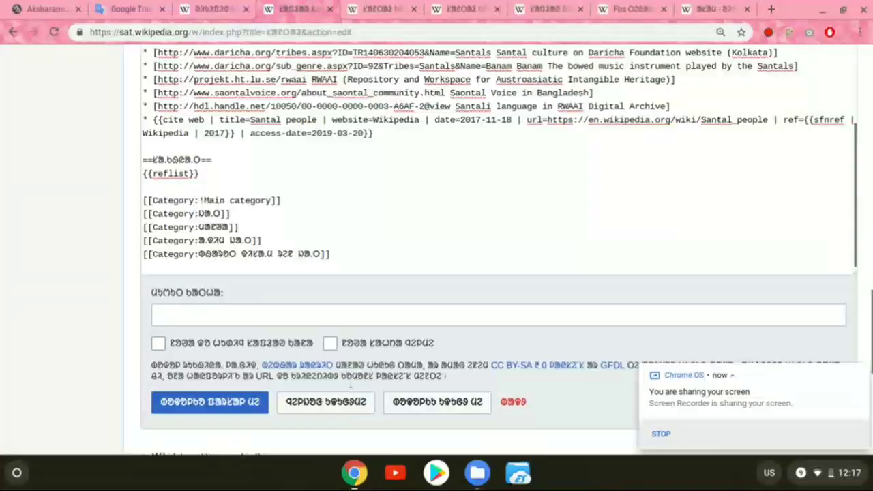
{"action": "left_click", "coordinate": [335, 403]}
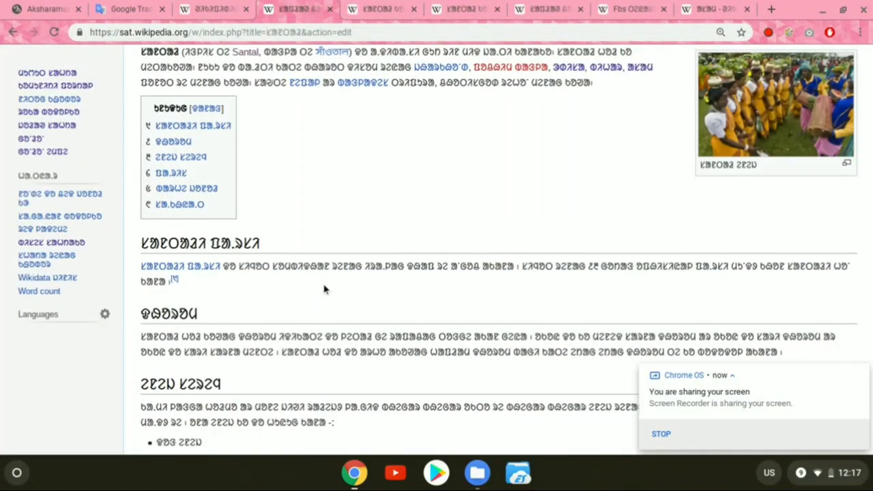
{"action": "scroll", "coordinate": [325, 290], "scroll_direction": "down", "scroll_amount": 5}
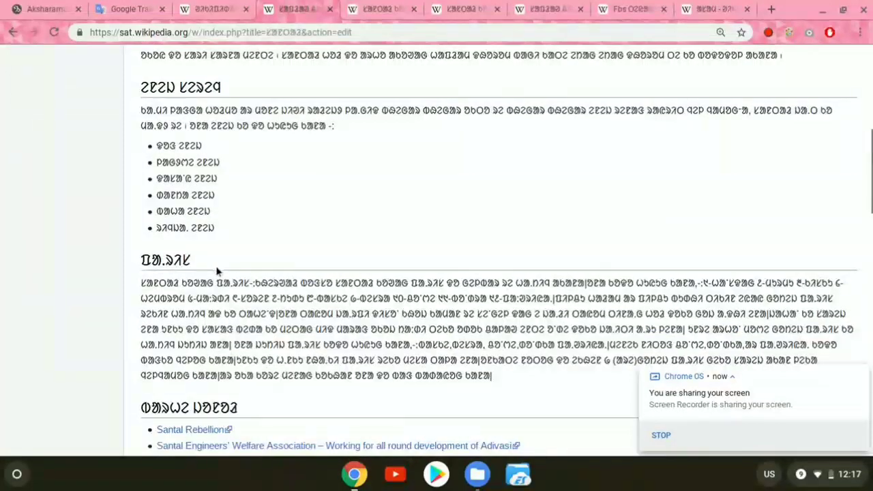
{"action": "scroll", "coordinate": [217, 272], "scroll_direction": "up", "scroll_amount": 5}
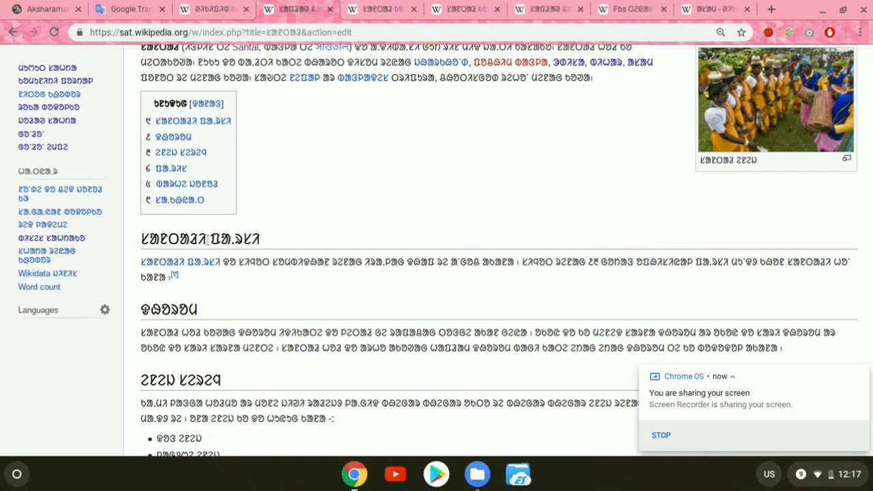
{"action": "scroll", "coordinate": [262, 240], "scroll_direction": "up", "scroll_amount": 2}
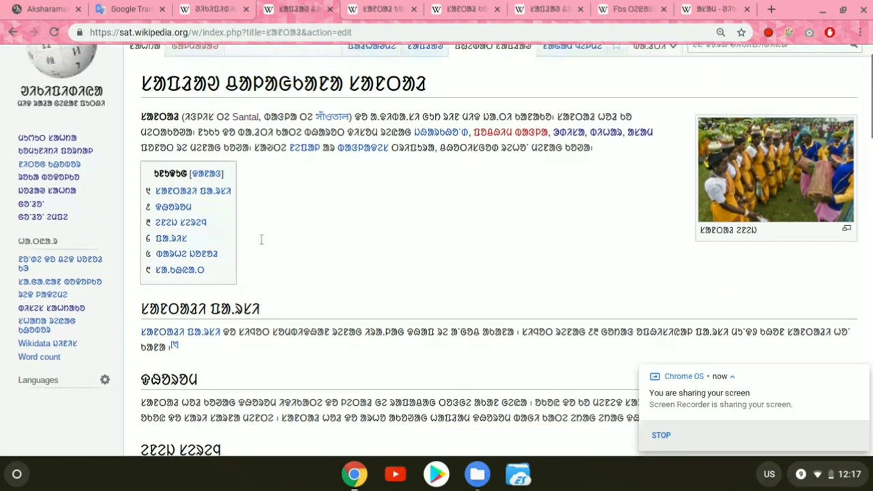
{"action": "scroll", "coordinate": [277, 369], "scroll_direction": "down", "scroll_amount": 1}
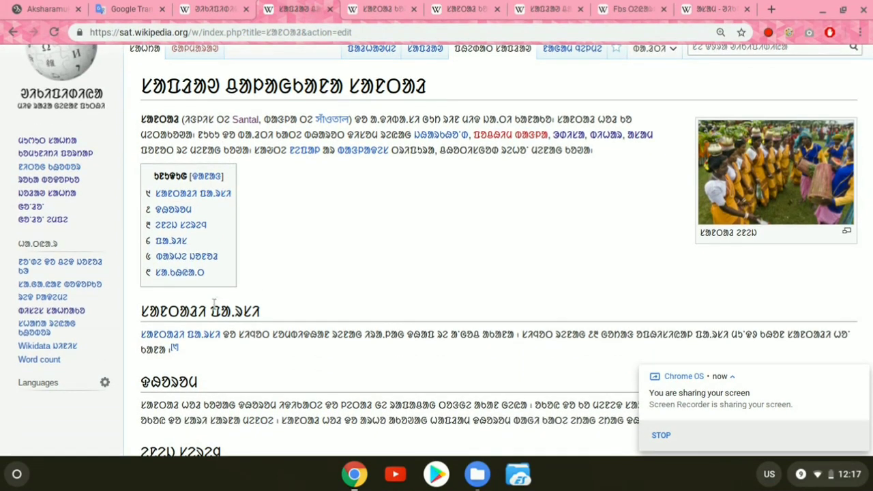
Step: Highlight the second word and then the first word of the heading directly below the contents box
{"action": "left_click_drag", "start_coordinate": [214, 304], "coordinate": [267, 312]}
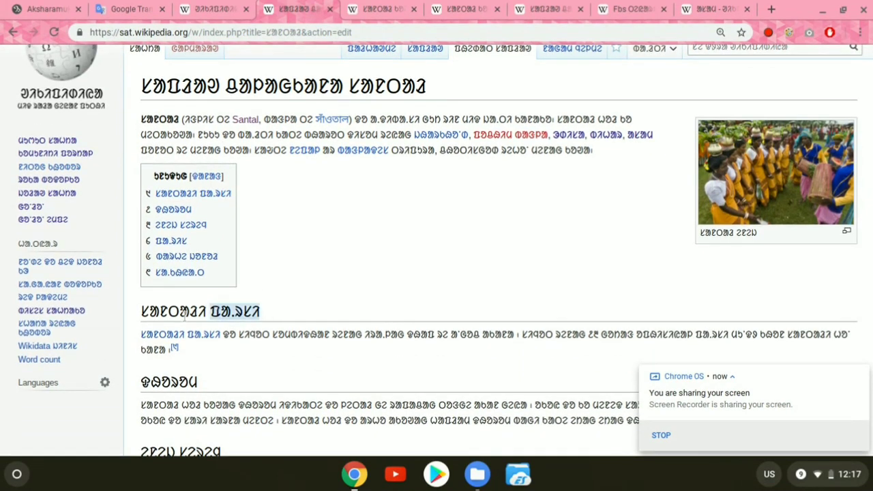
{"action": "left_click", "coordinate": [209, 311]}
{"action": "left_click_drag", "start_coordinate": [209, 311], "coordinate": [130, 319]}
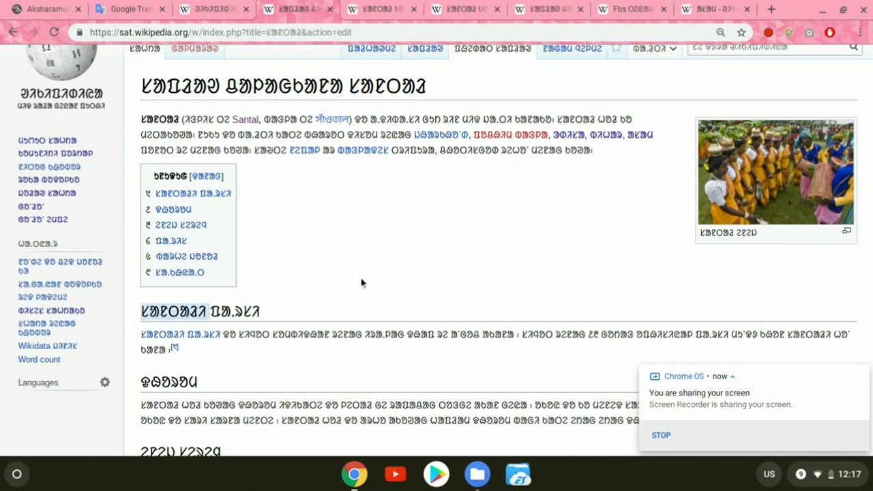
Step: Review the previewed sections, highlight the whole "ᱯᱟᱹᱨᱤᱥ" section with its paragraph, and return to the article's lead and contents box
{"action": "scroll", "coordinate": [362, 282], "scroll_direction": "down", "scroll_amount": 4}
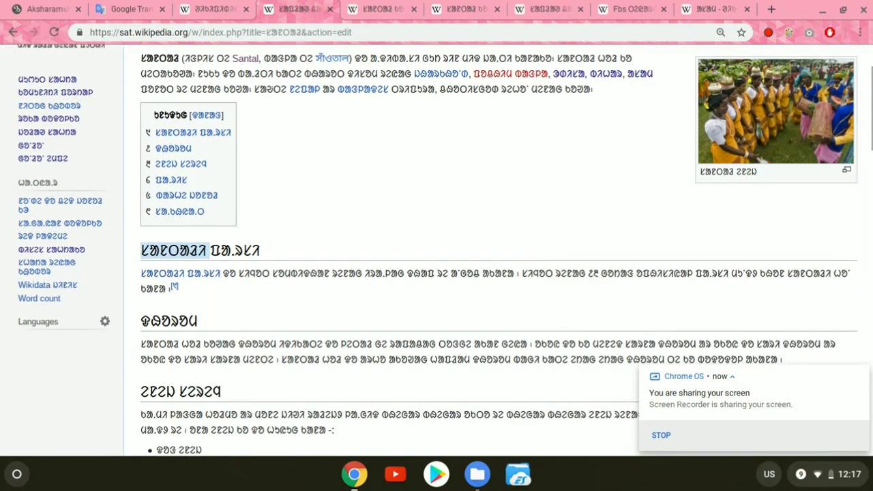
{"action": "scroll", "coordinate": [437, 248], "scroll_direction": "down", "scroll_amount": 3}
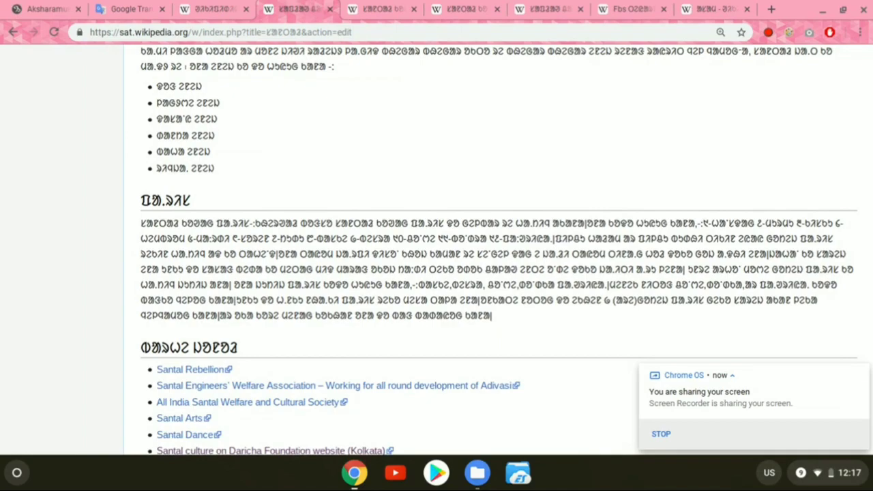
{"action": "scroll", "coordinate": [361, 271], "scroll_direction": "up", "scroll_amount": 6}
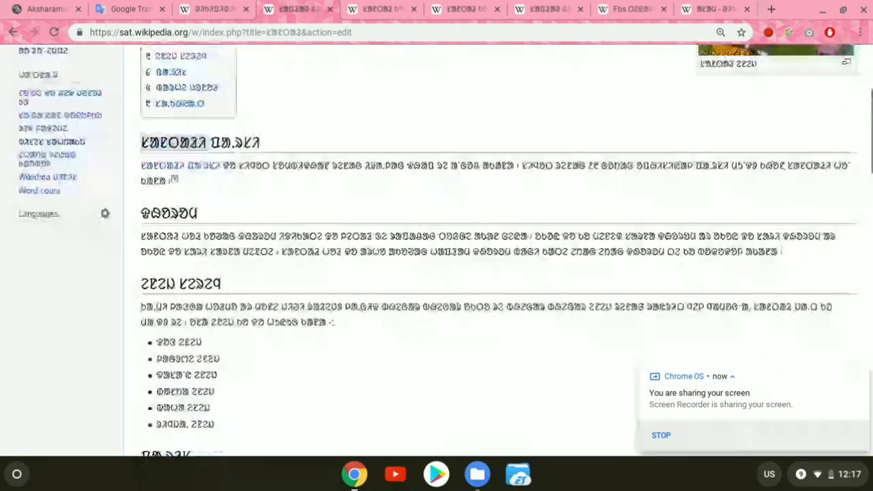
{"action": "scroll", "coordinate": [362, 272], "scroll_direction": "down", "scroll_amount": 2}
{"action": "scroll", "coordinate": [362, 272], "scroll_direction": "down", "scroll_amount": 4}
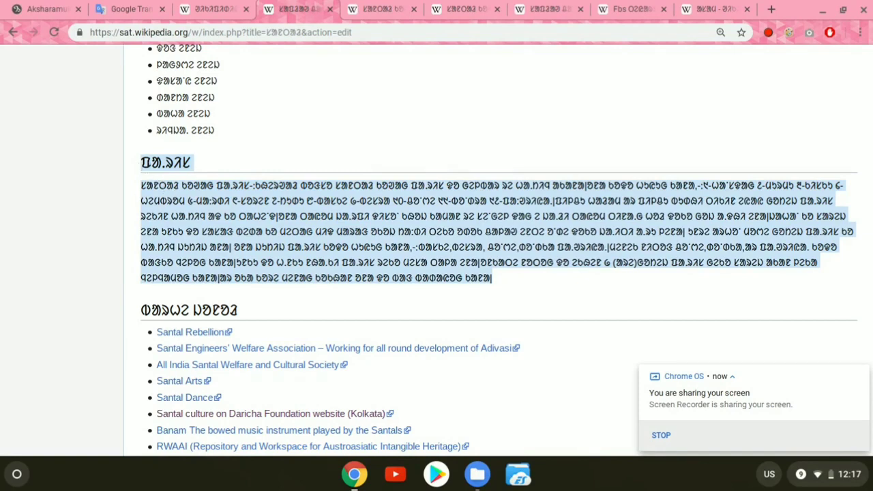
{"action": "left_click", "coordinate": [142, 163]}
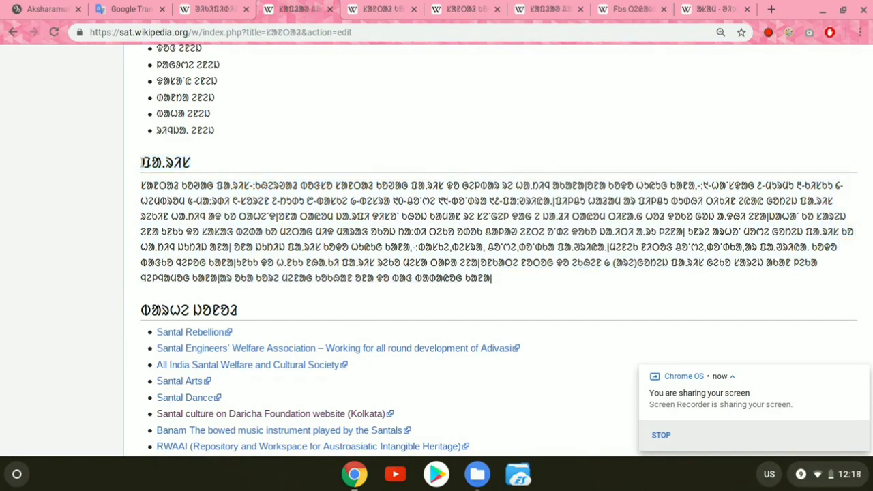
{"action": "left_click_drag", "start_coordinate": [142, 162], "coordinate": [506, 277]}
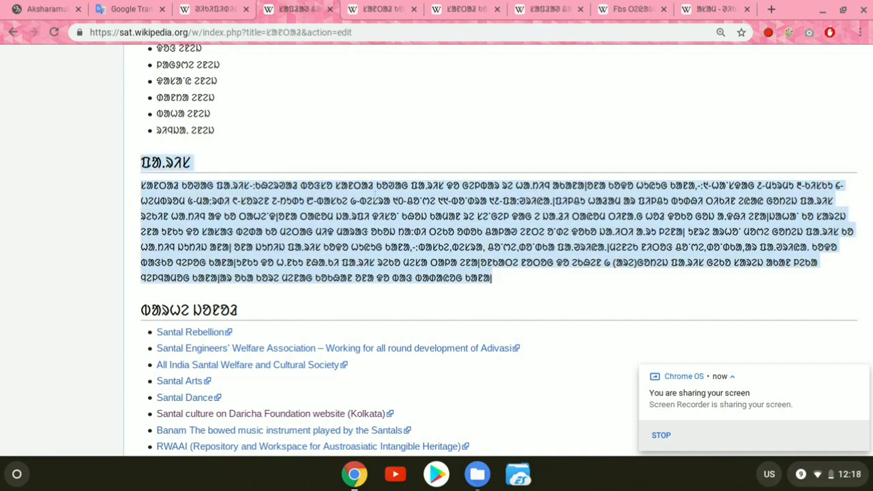
{"action": "scroll", "coordinate": [375, 195], "scroll_direction": "up", "scroll_amount": 6}
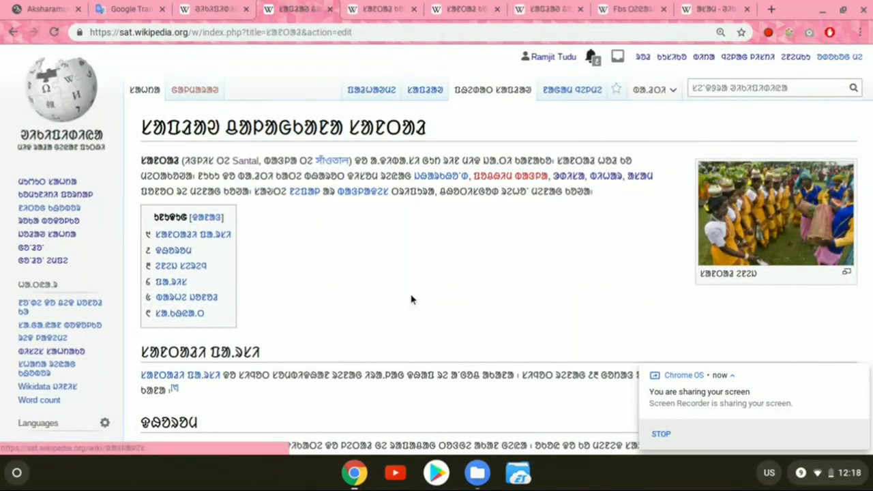
{"action": "scroll", "coordinate": [411, 299], "scroll_direction": "down", "scroll_amount": 2}
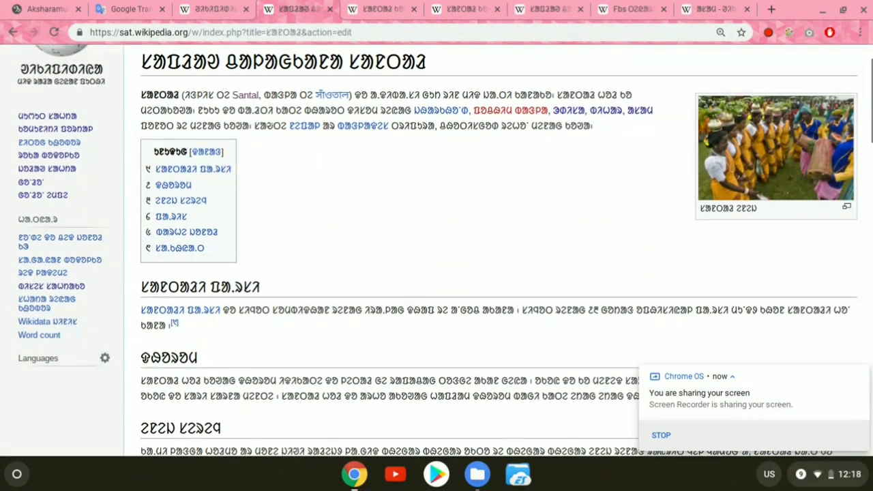
{"action": "scroll", "coordinate": [411, 299], "scroll_direction": "up", "scroll_amount": 2}
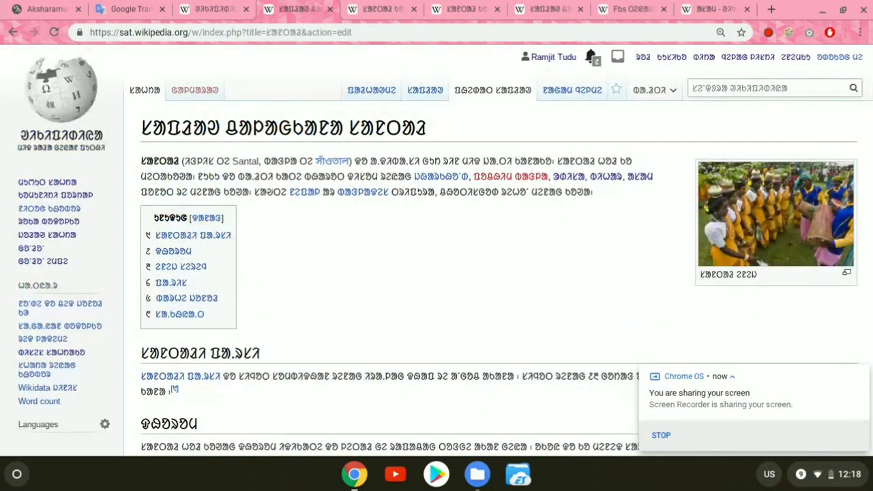